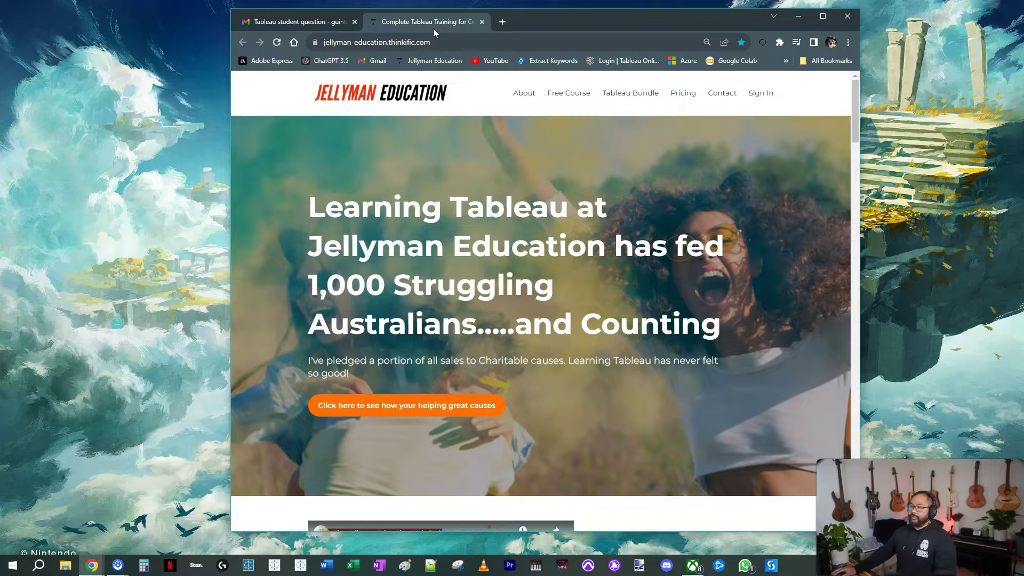
Launch Tableau Desktop, open the Superstore sample workbook and add a new blank Sheet 22.
{"action": "left_click", "coordinate": [300, 564]}
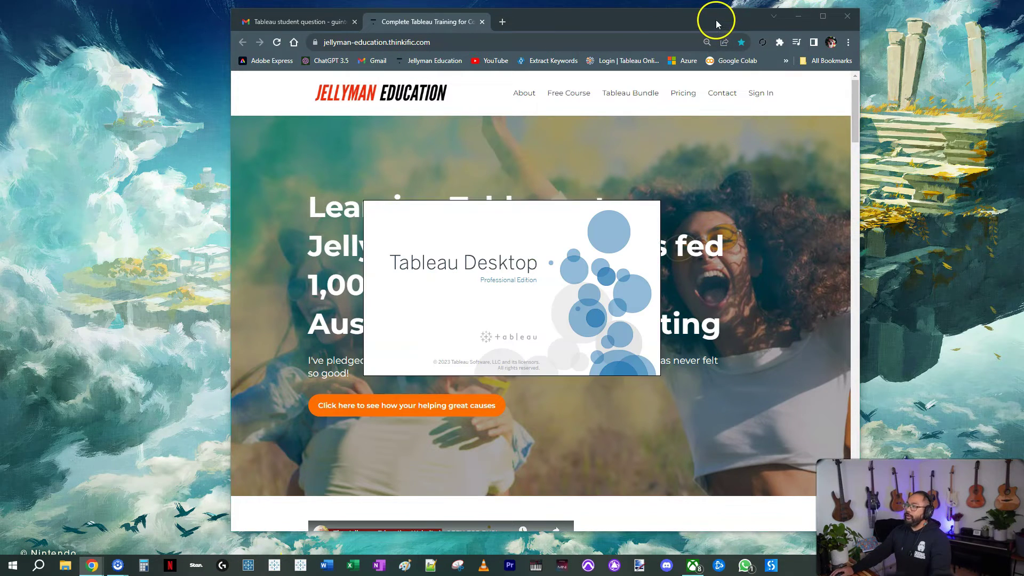
{"action": "key", "text": "super+d"}
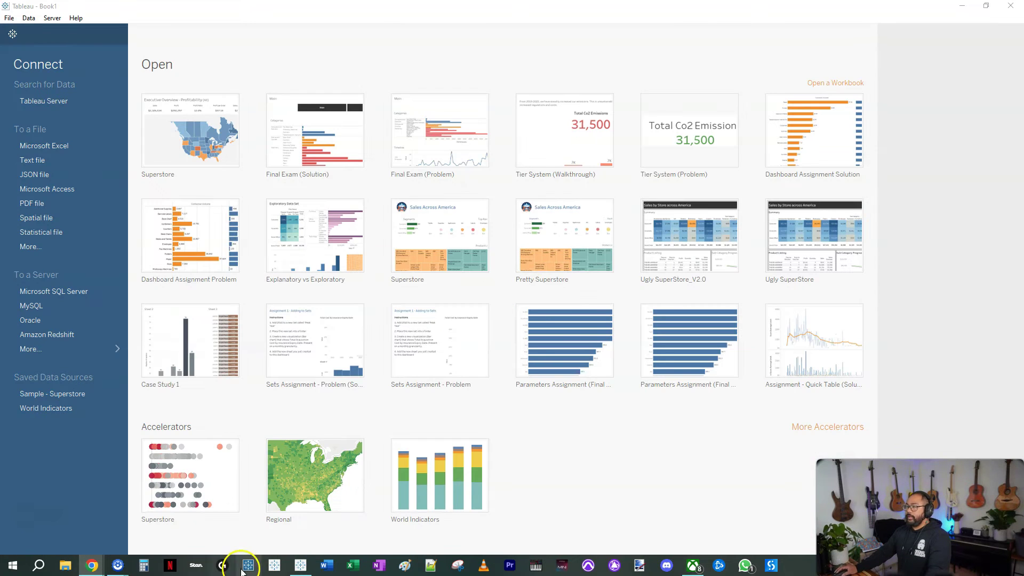
{"action": "left_click", "coordinate": [208, 469]}
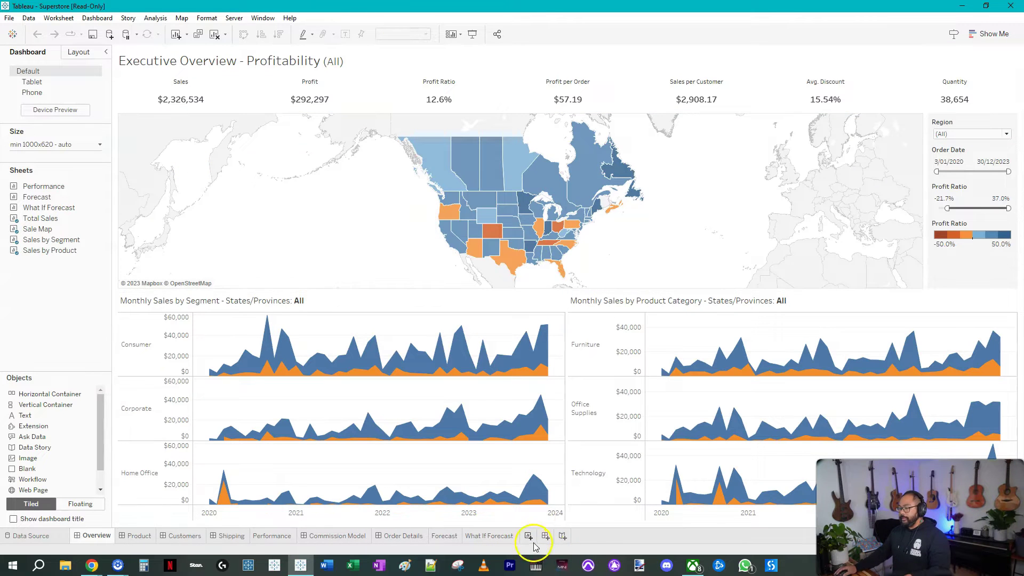
{"action": "left_click", "coordinate": [529, 536]}
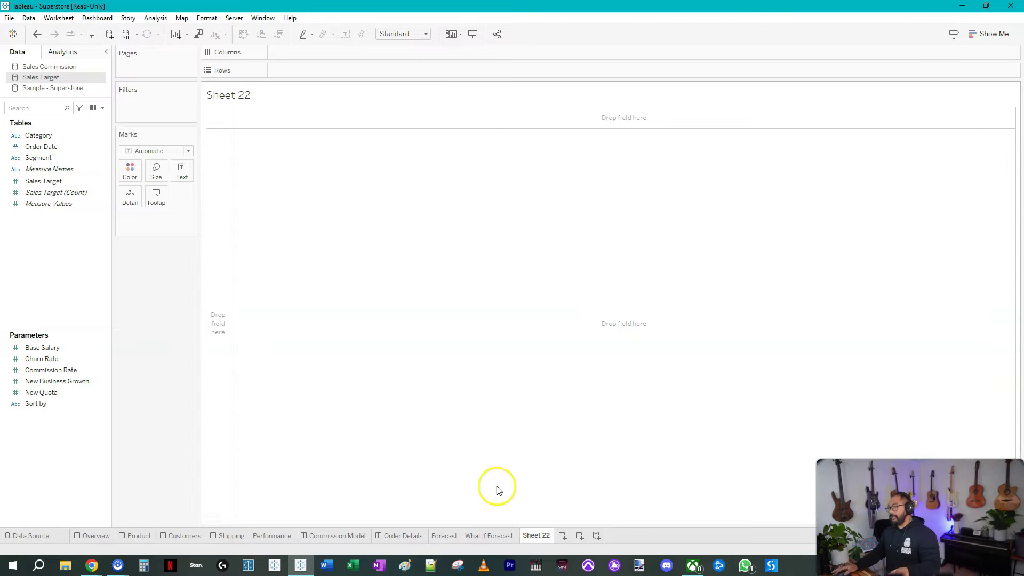
From Sample - Superstore, put Sub-Category and Product Name on Rows and widen the Product Name column.
{"action": "left_click", "coordinate": [78, 89]}
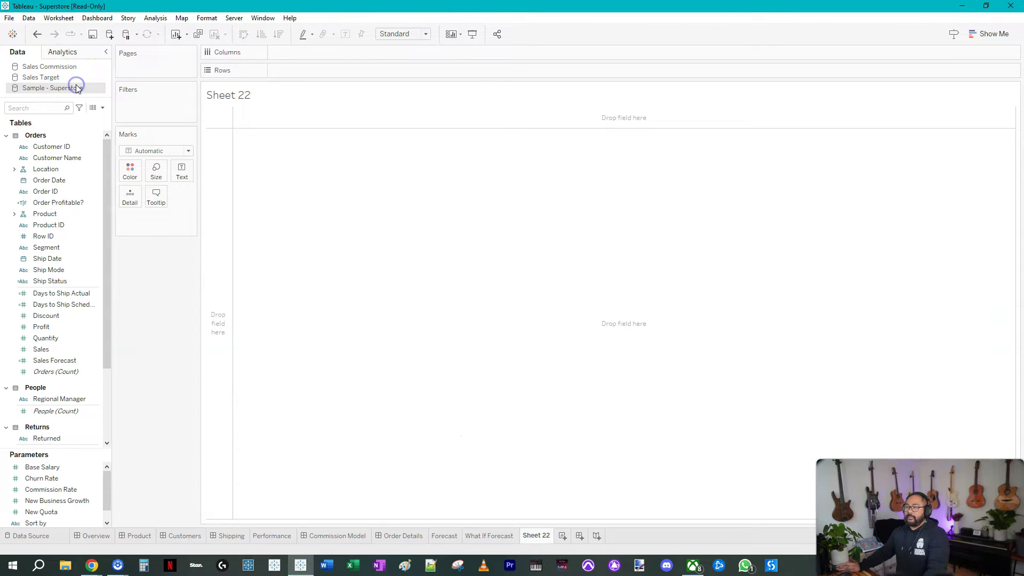
{"action": "left_click_drag", "start_coordinate": [112, 230], "coordinate": [176, 226]}
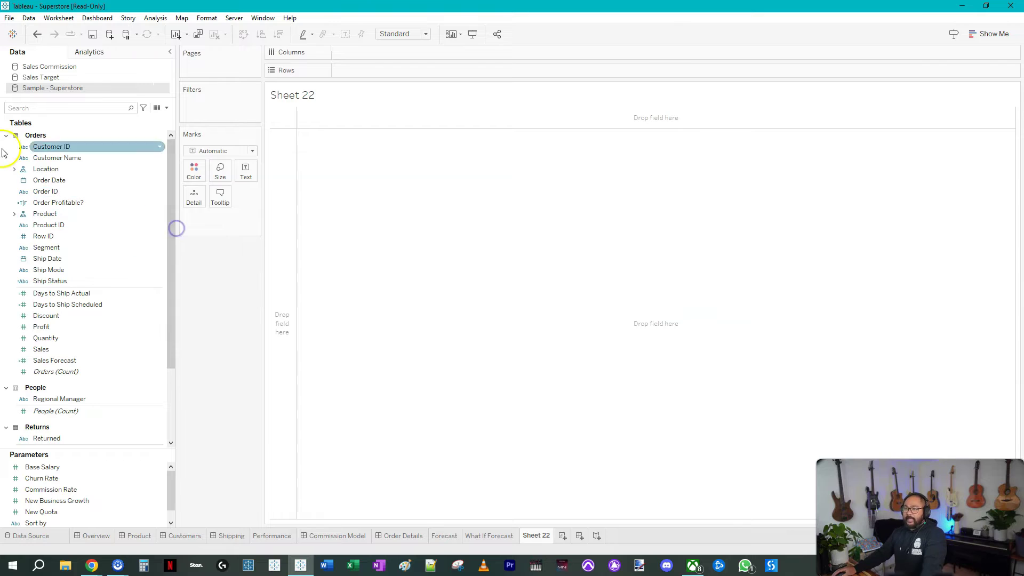
{"action": "left_click", "coordinate": [14, 213]}
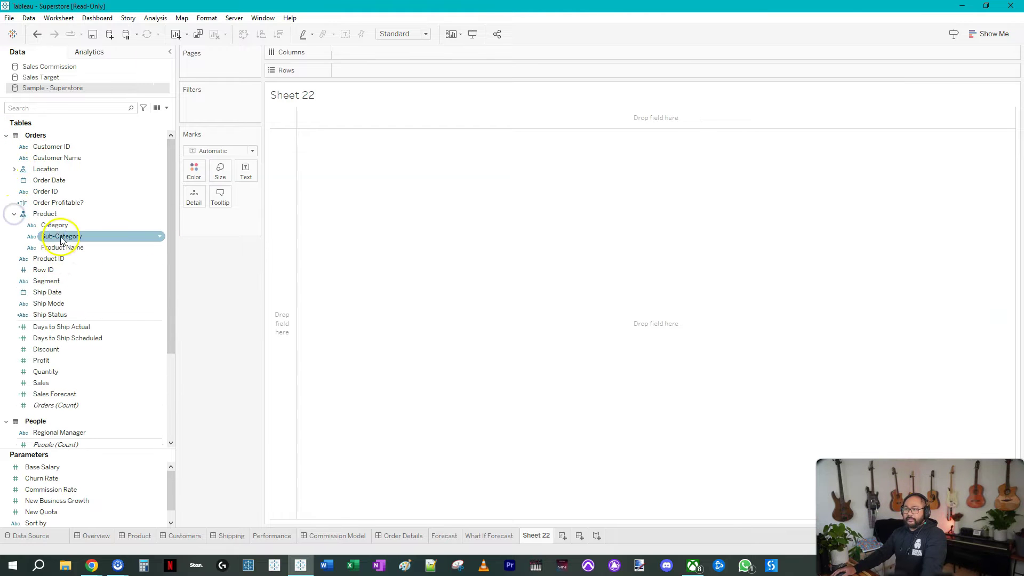
{"action": "left_click_drag", "start_coordinate": [62, 234], "coordinate": [299, 182]}
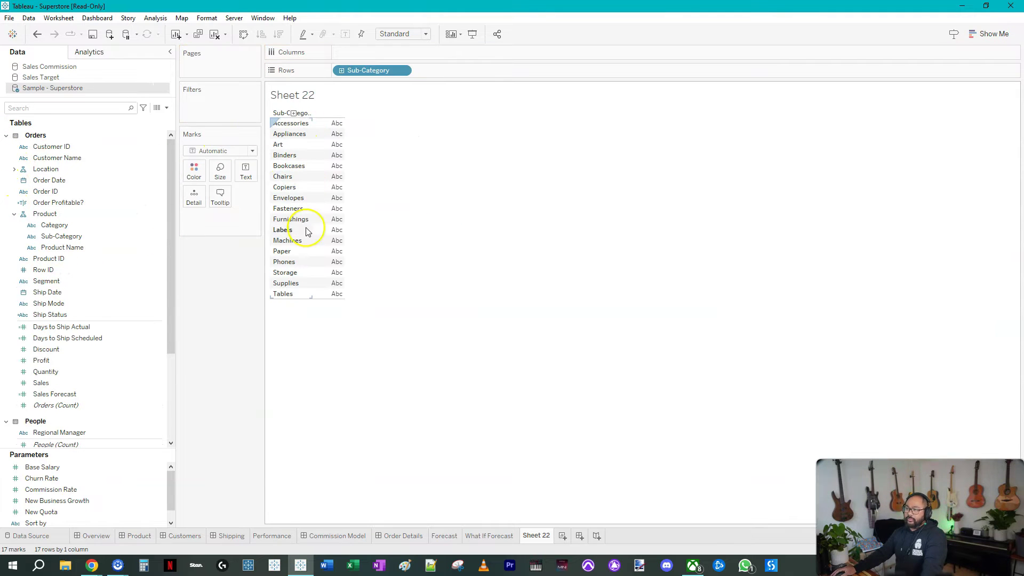
{"action": "left_click_drag", "start_coordinate": [62, 247], "coordinate": [453, 64]}
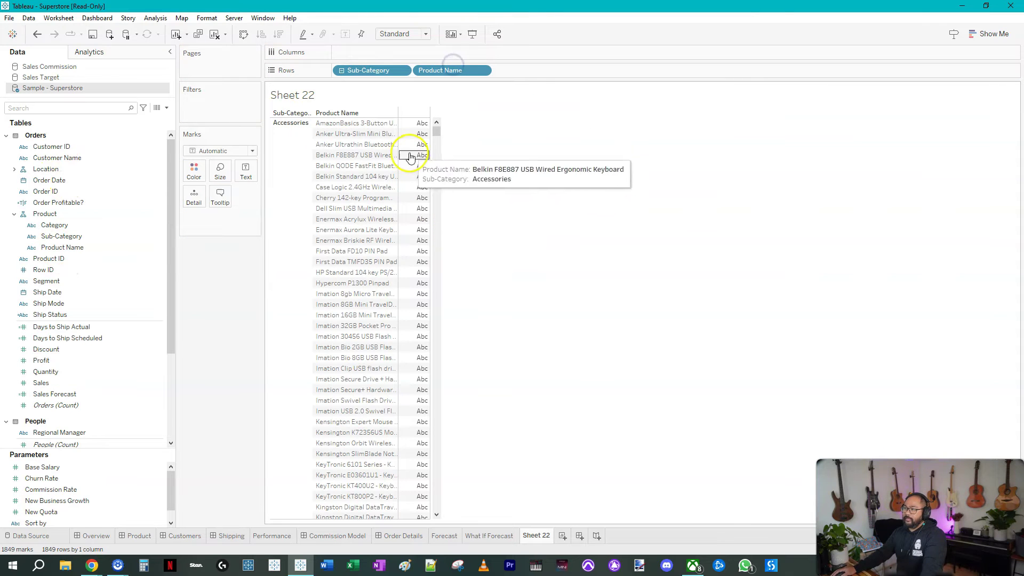
{"action": "left_click_drag", "start_coordinate": [436, 130], "coordinate": [474, 85]}
{"action": "left_click_drag", "start_coordinate": [397, 154], "coordinate": [532, 152]}
Set the workbook's worksheet font size to 11.
{"action": "left_click", "coordinate": [208, 20]}
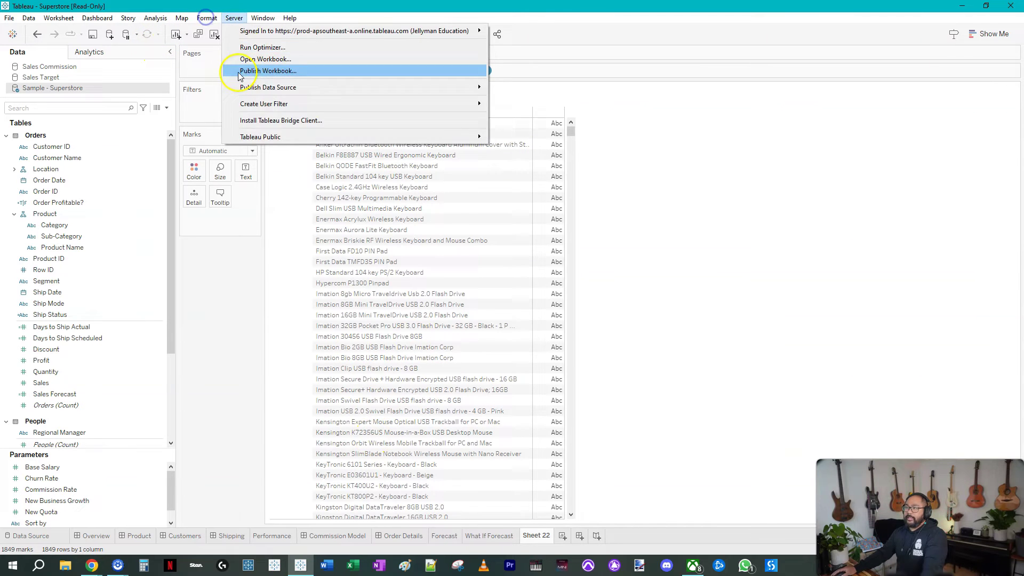
{"action": "left_click", "coordinate": [223, 51]}
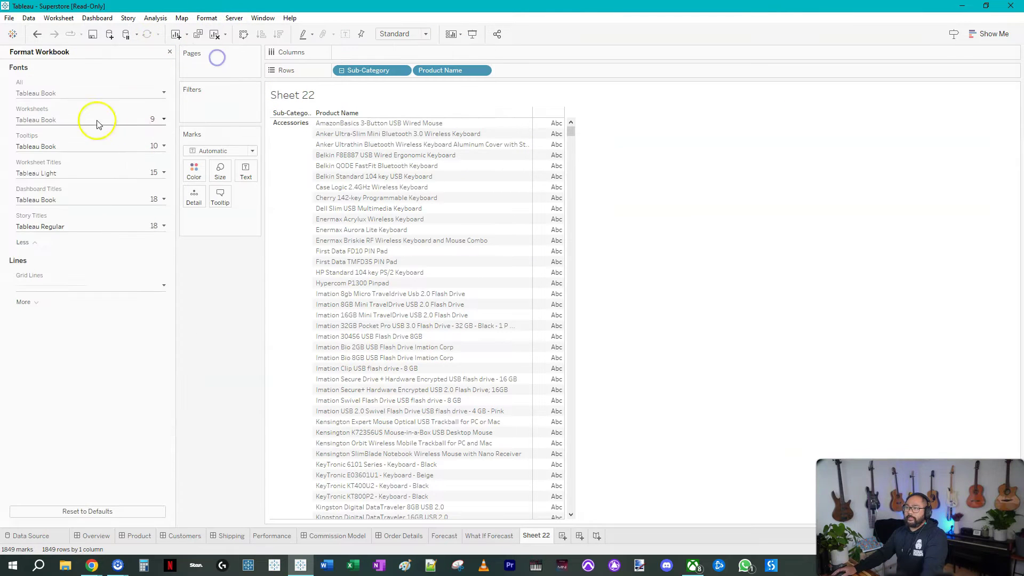
{"action": "left_click", "coordinate": [164, 119]}
{"action": "left_click", "coordinate": [45, 158]}
{"action": "left_click", "coordinate": [38, 190]}
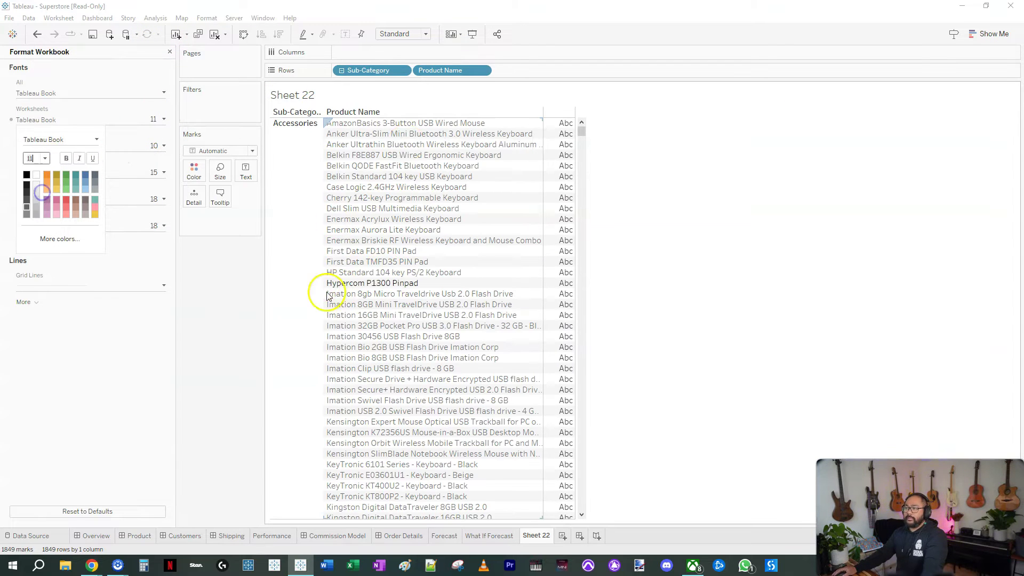
{"action": "left_click", "coordinate": [406, 125]}
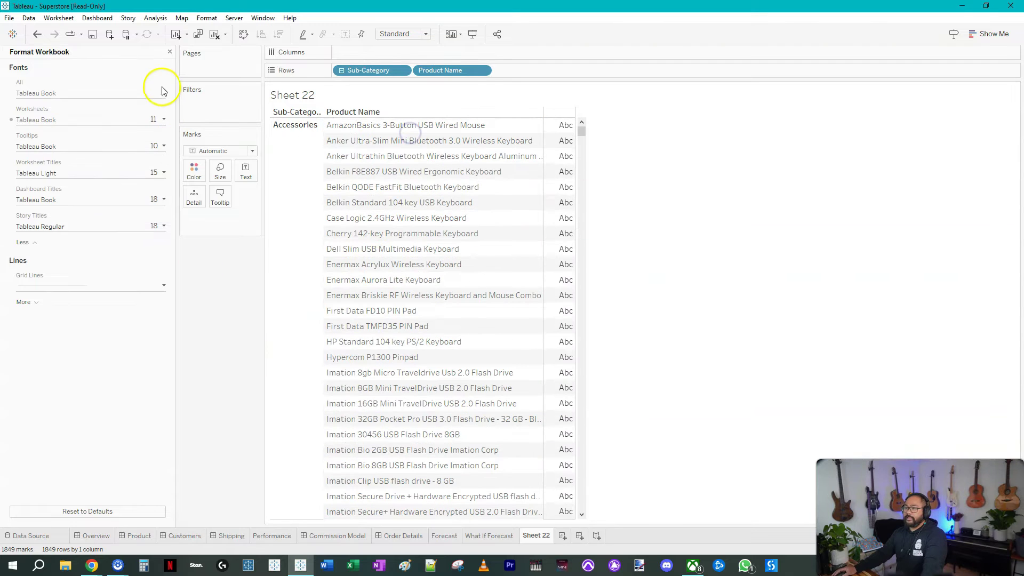
{"action": "left_click", "coordinate": [169, 52]}
Show each product's SUM(Sales) as text in the table.
{"action": "left_click_drag", "start_coordinate": [79, 383], "coordinate": [246, 171]}
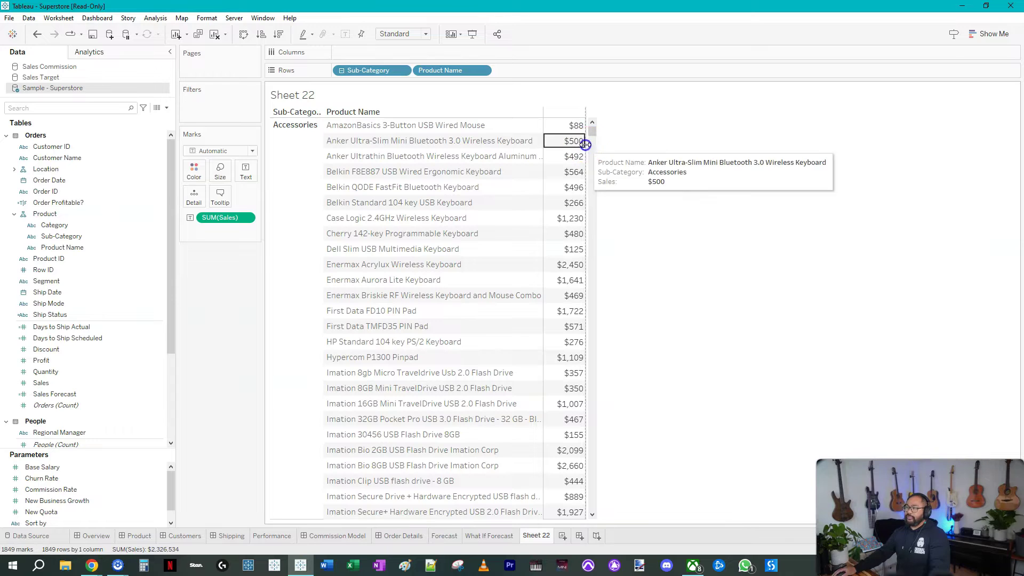
{"action": "left_click_drag", "start_coordinate": [588, 143], "coordinate": [615, 151]}
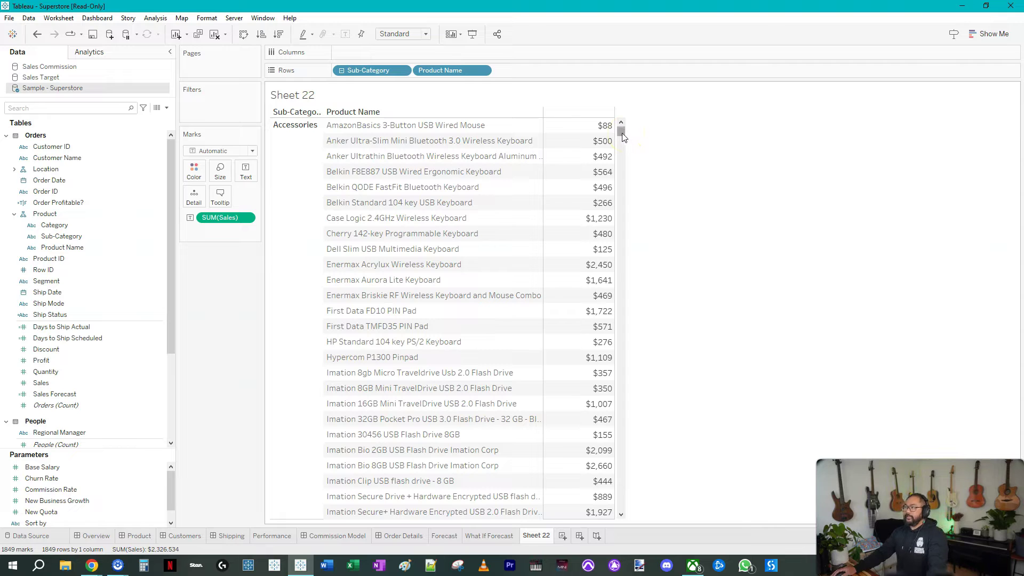
{"action": "left_click_drag", "start_coordinate": [624, 137], "coordinate": [236, 118]}
Create the calculated field 'Above $500' as IF SUM([Sales]) > 500 THEN 'Yes' ELSE 'No' END.
{"action": "left_click", "coordinate": [166, 108]}
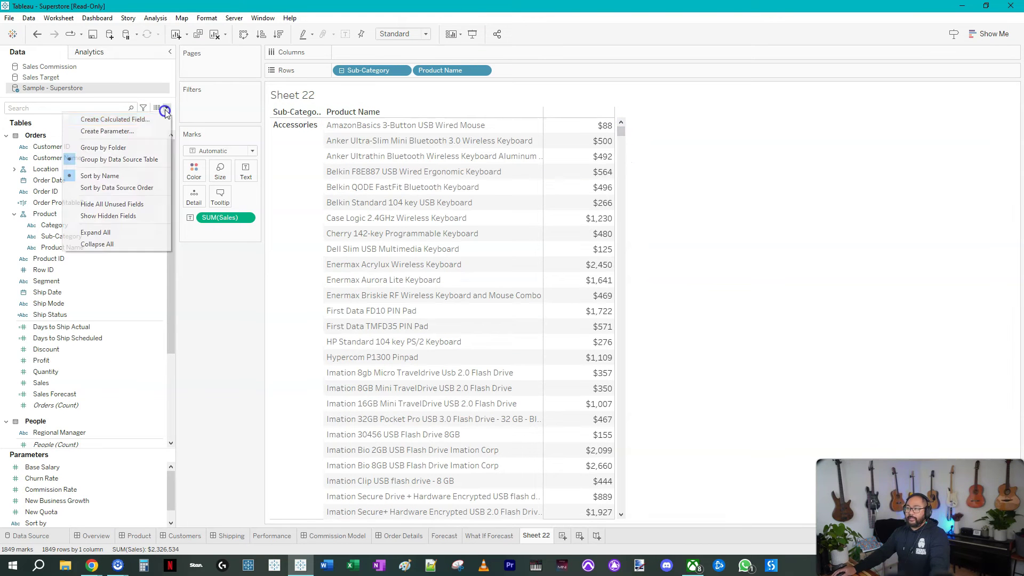
{"action": "left_click", "coordinate": [141, 123]}
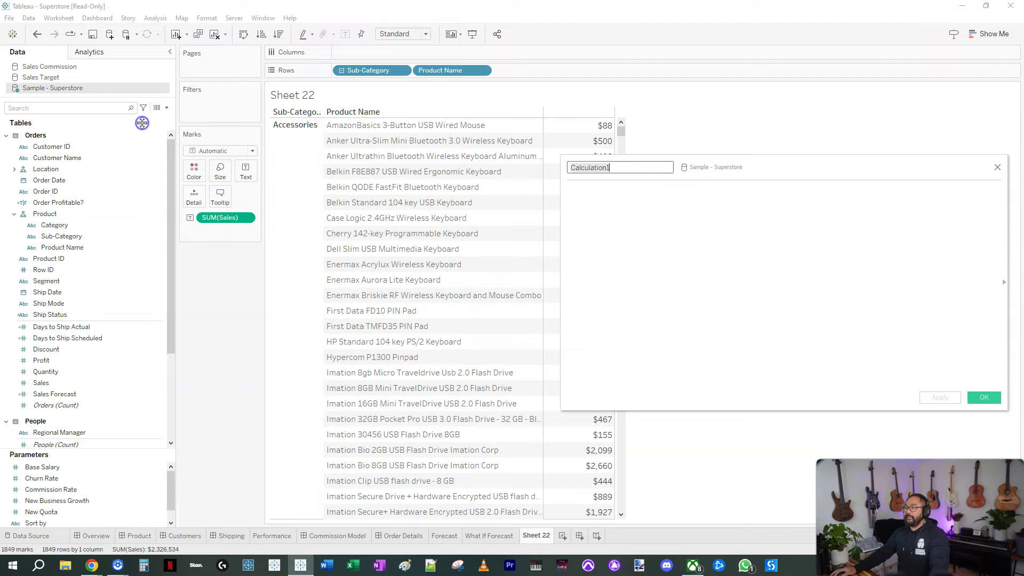
{"action": "left_click_drag", "start_coordinate": [762, 181], "coordinate": [580, 186]}
{"action": "type", "text": "Above $500"}
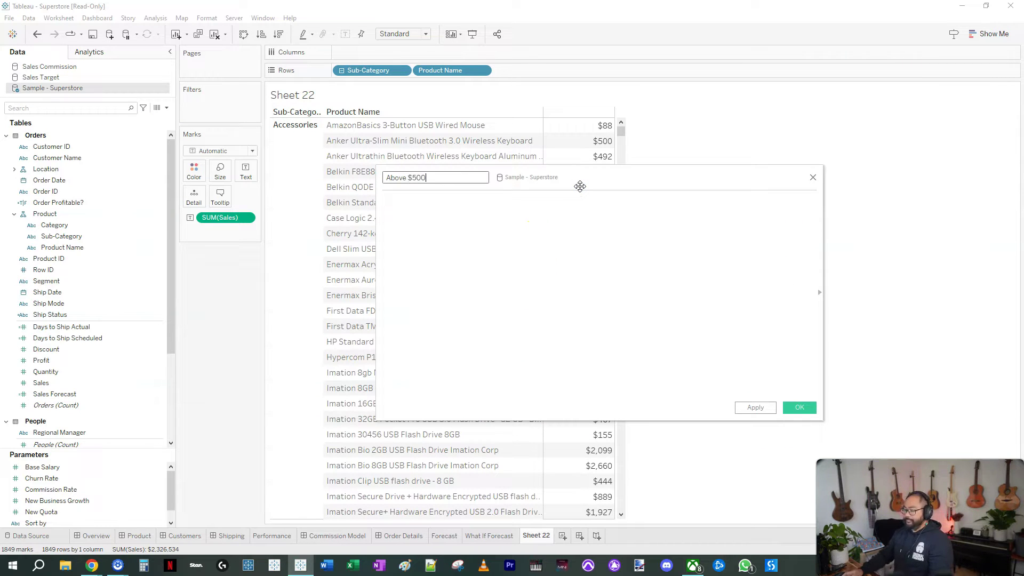
{"action": "key", "text": "Tab"}
{"action": "type", "text": "if"}
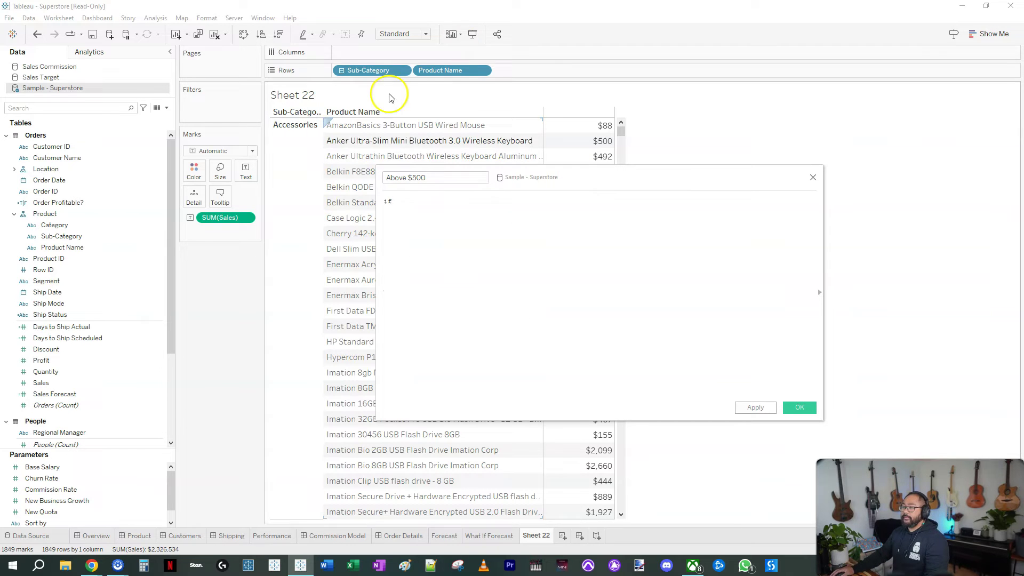
{"action": "left_click_drag", "start_coordinate": [220, 217], "coordinate": [514, 212]}
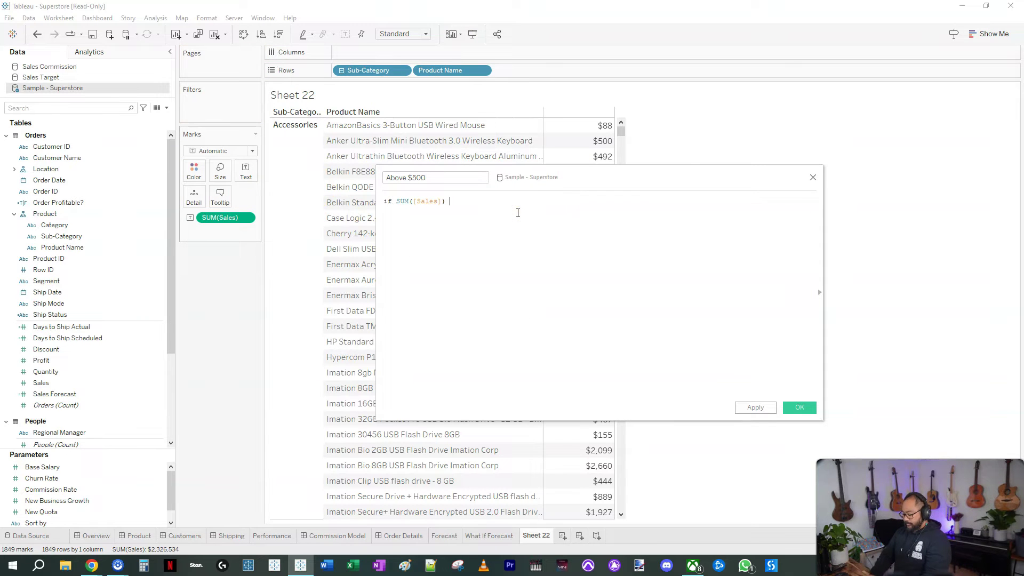
{"action": "type", "text": "> 500 then "}
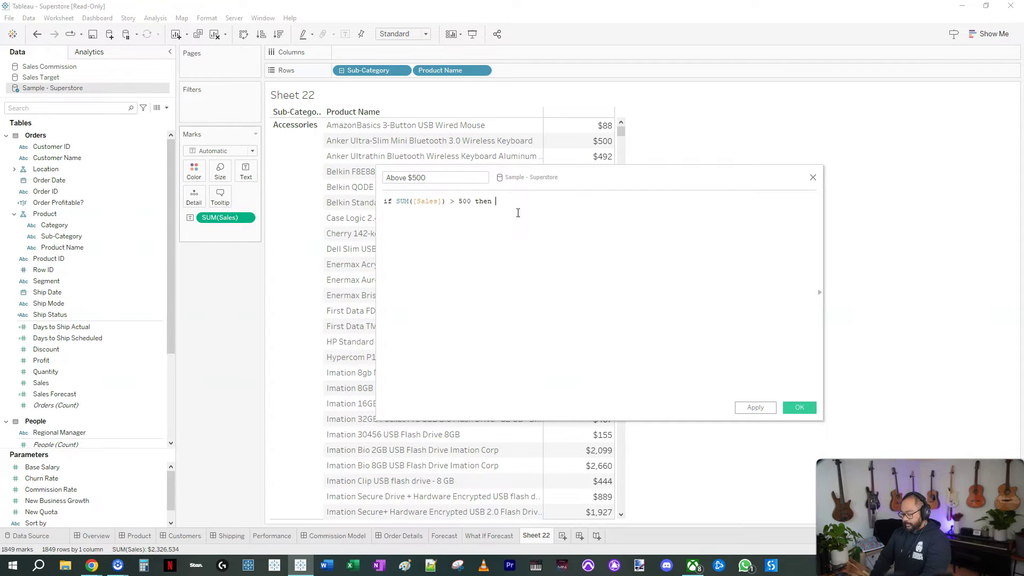
{"action": "type", "text": "'Yes' or"}
{"action": "key", "text": "BackSpace"}
{"action": "key", "text": "BackSpace"}
{"action": "key", "text": "BackSpace"}
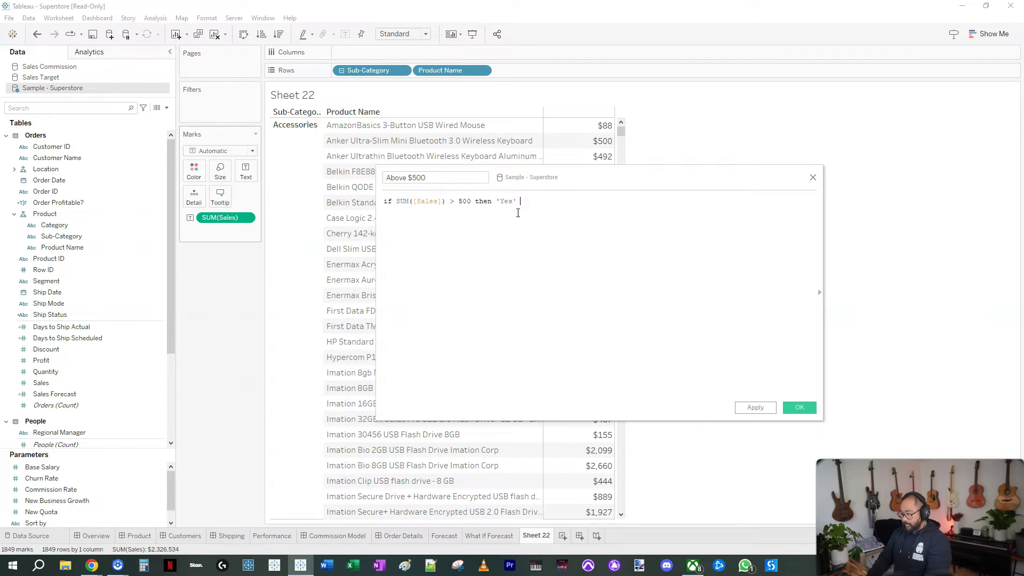
{"action": "type", "text": "else 'No'"}
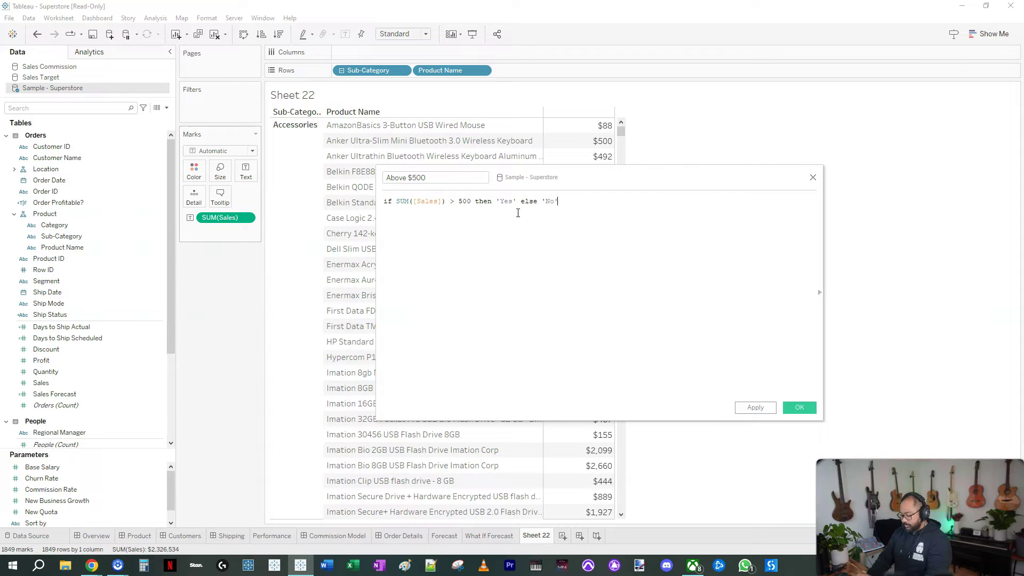
{"action": "type", "text": " end"}
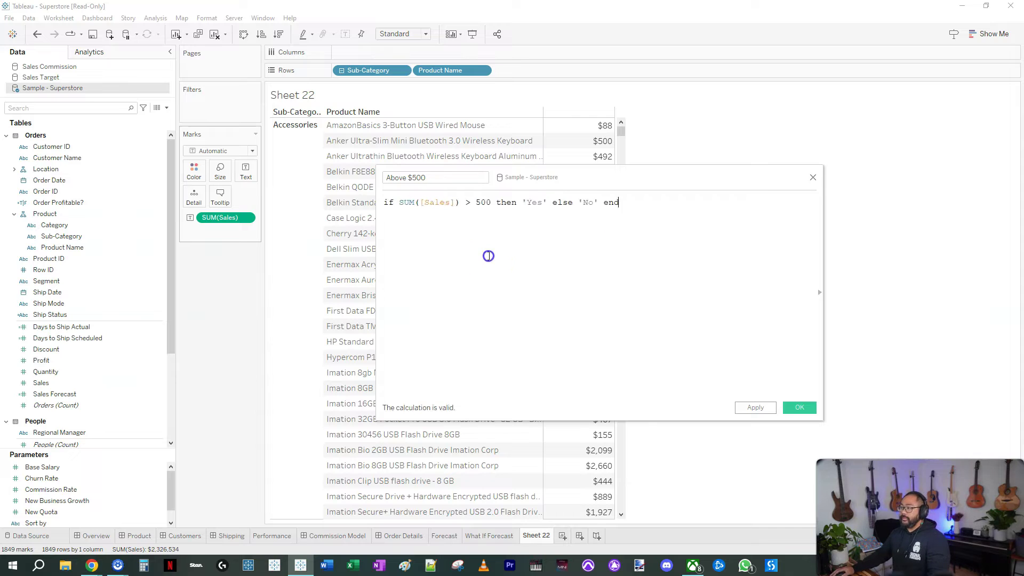
{"action": "left_click", "coordinate": [800, 408]}
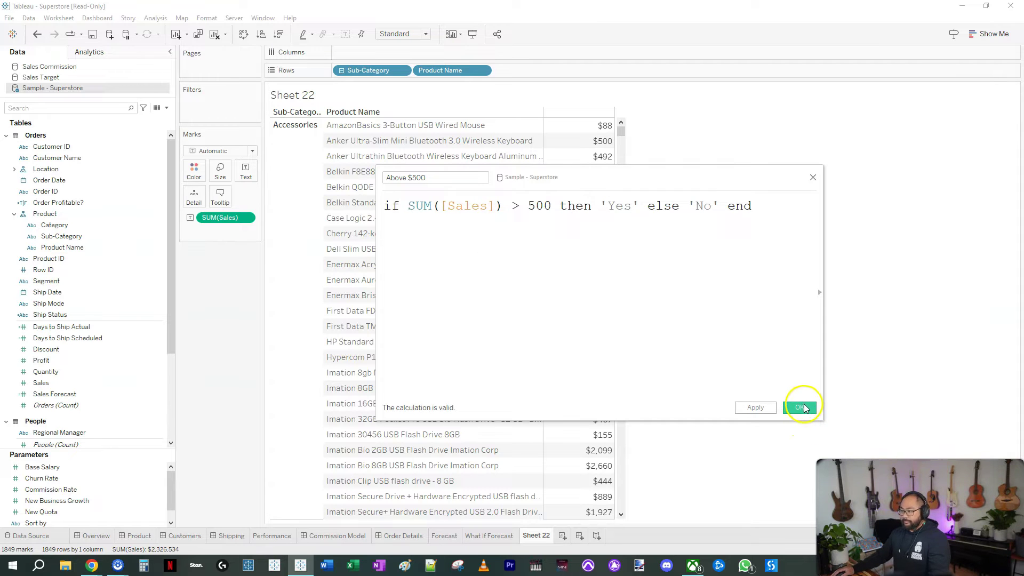
Add Above $500 to Rows and colour the Sales values by it, orange Yes, blue No.
{"action": "left_click_drag", "start_coordinate": [45, 434], "coordinate": [526, 70]}
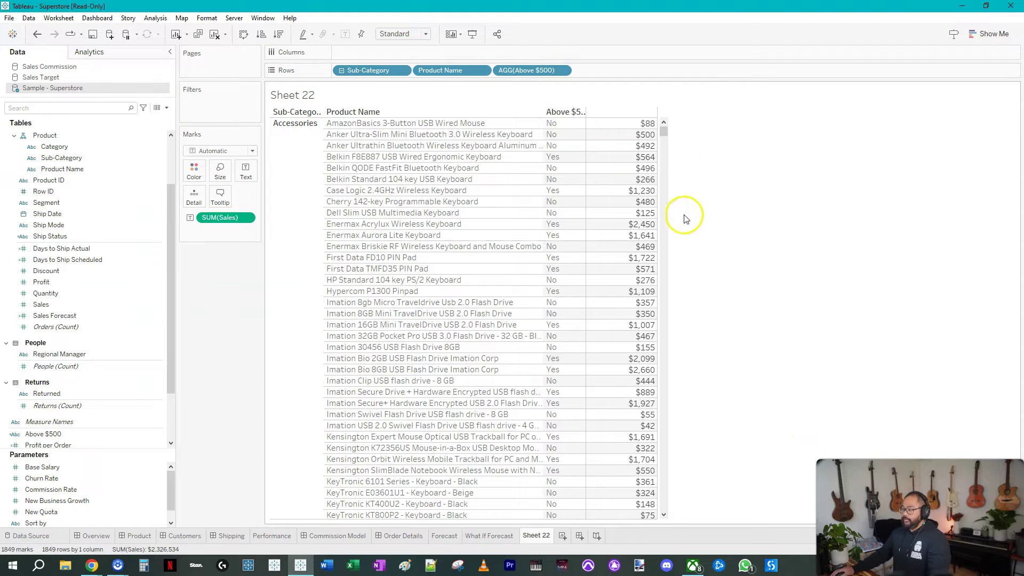
{"action": "left_click_drag", "start_coordinate": [401, 131], "coordinate": [401, 134]}
{"action": "left_click_drag", "start_coordinate": [526, 70], "coordinate": [199, 172]}
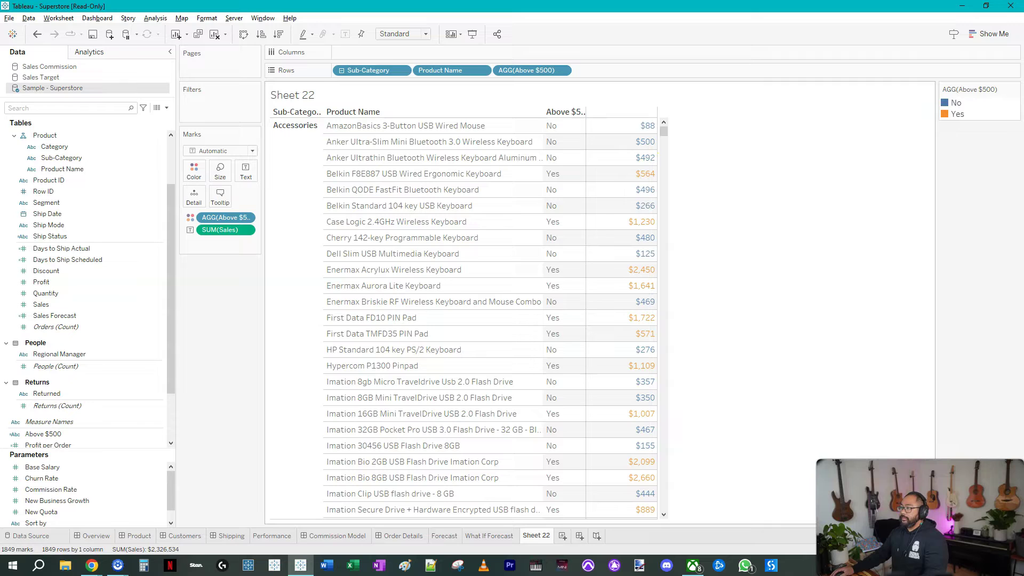
{"action": "mouse_move", "coordinate": [648, 123]}
{"action": "left_mouse_down"}
{"action": "mouse_move", "coordinate": [651, 166]}
{"action": "mouse_move", "coordinate": [663, 126]}
{"action": "left_mouse_up"}
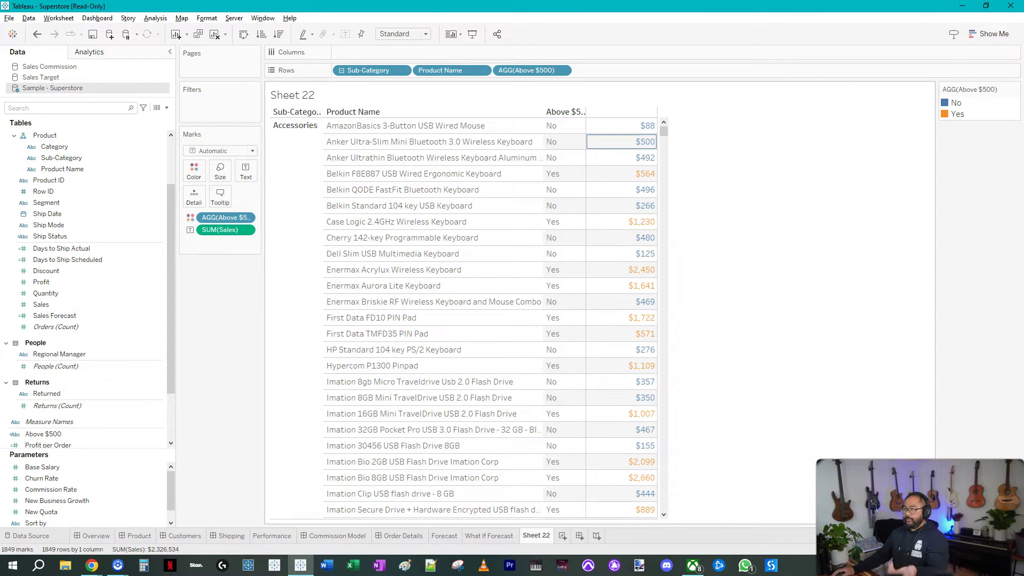
{"action": "left_click_drag", "start_coordinate": [380, 132], "coordinate": [480, 517]}
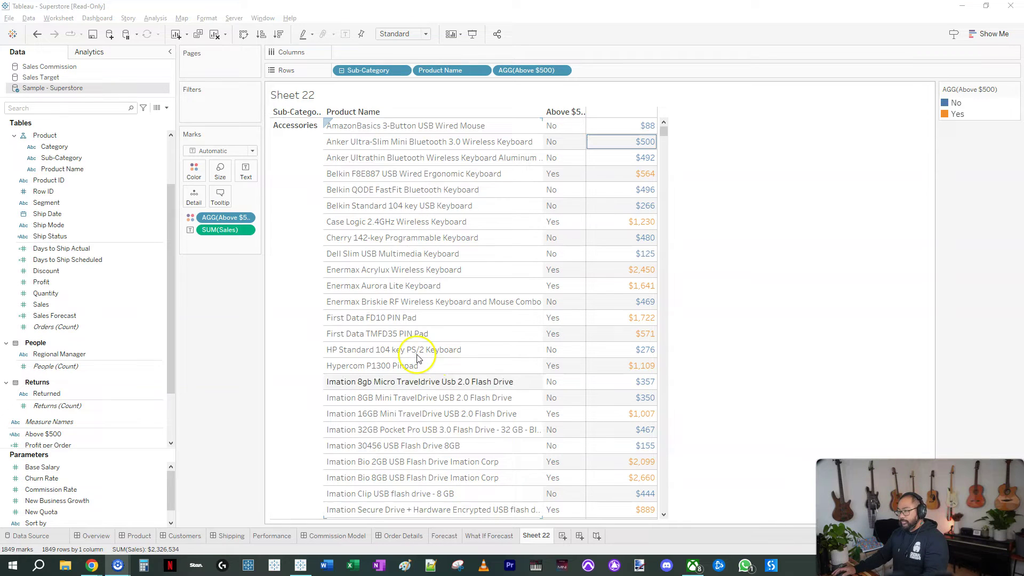
{"action": "left_click_drag", "start_coordinate": [456, 65], "coordinate": [224, 343]}
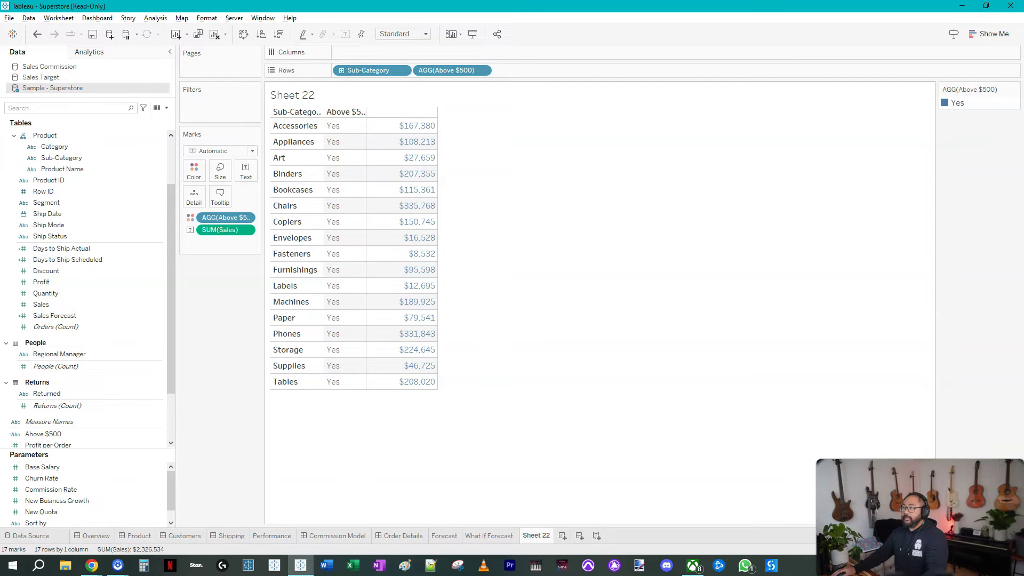
{"action": "left_click_drag", "start_coordinate": [283, 137], "coordinate": [312, 137]}
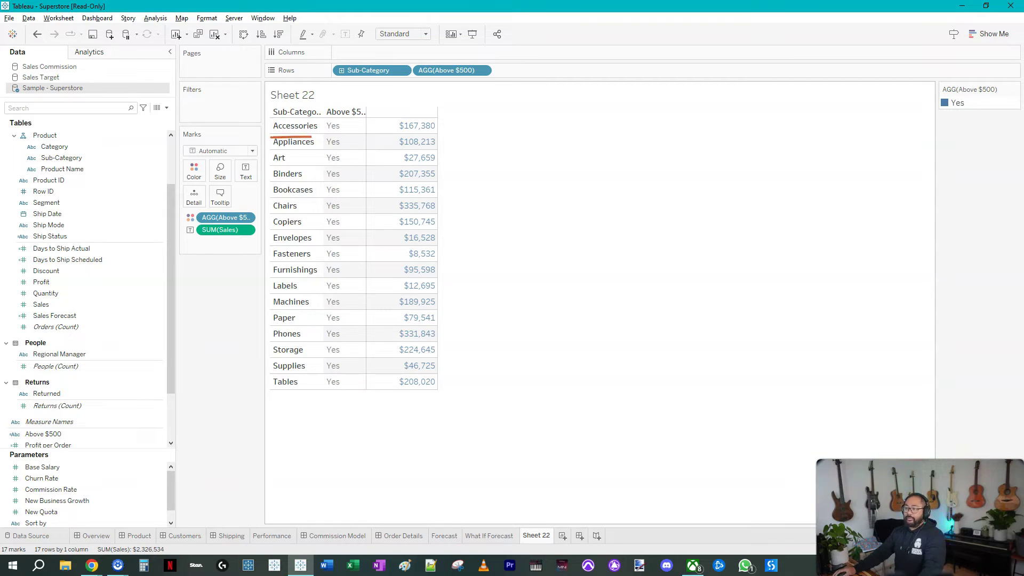
{"action": "left_click_drag", "start_coordinate": [197, 239], "coordinate": [245, 234]}
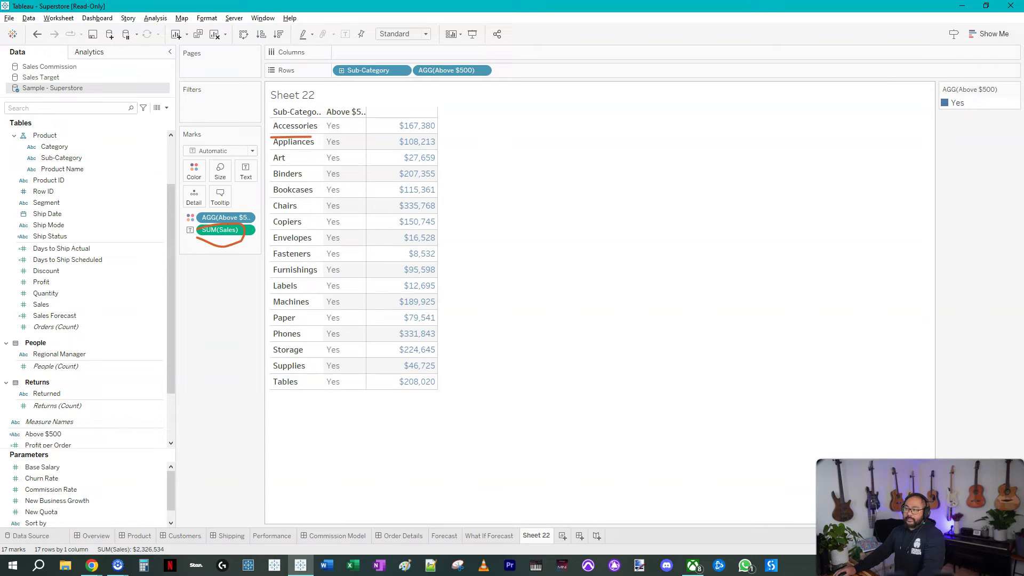
{"action": "mouse_move", "coordinate": [318, 110]}
{"action": "left_mouse_down"}
{"action": "mouse_move", "coordinate": [256, 273]}
{"action": "mouse_move", "coordinate": [278, 393]}
{"action": "mouse_move", "coordinate": [323, 133]}
{"action": "left_mouse_up"}
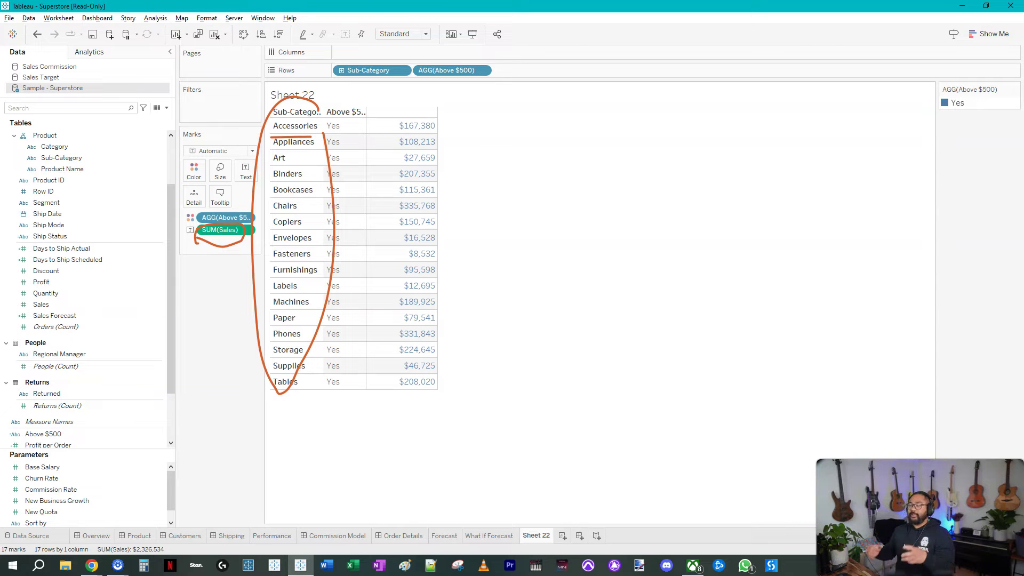
{"action": "key", "text": "Escape"}
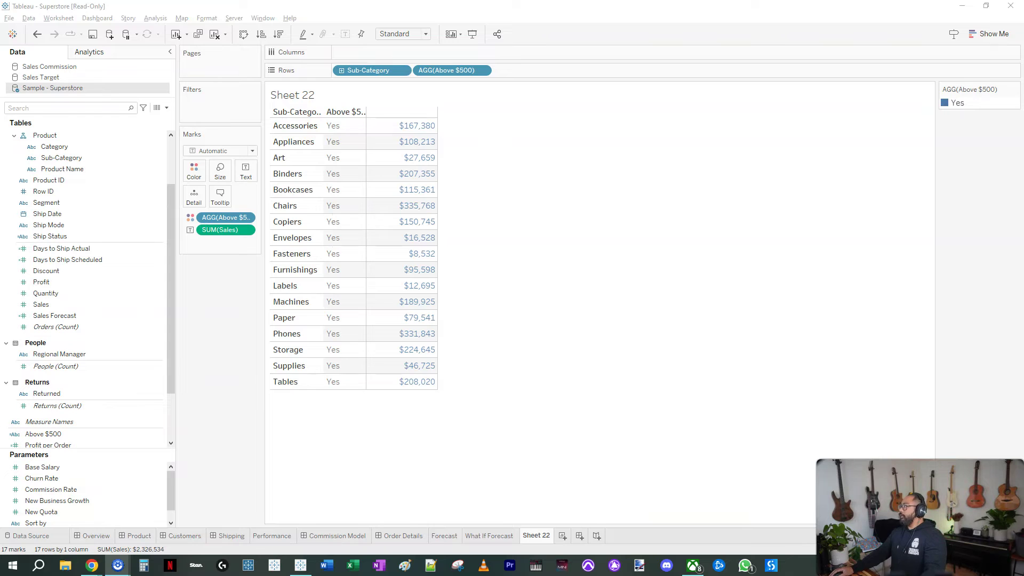
In Chrome, open the Jellyman Tableau Bundle page and the Tableau Desktop for Experts course.
{"action": "left_click", "coordinate": [91, 566]}
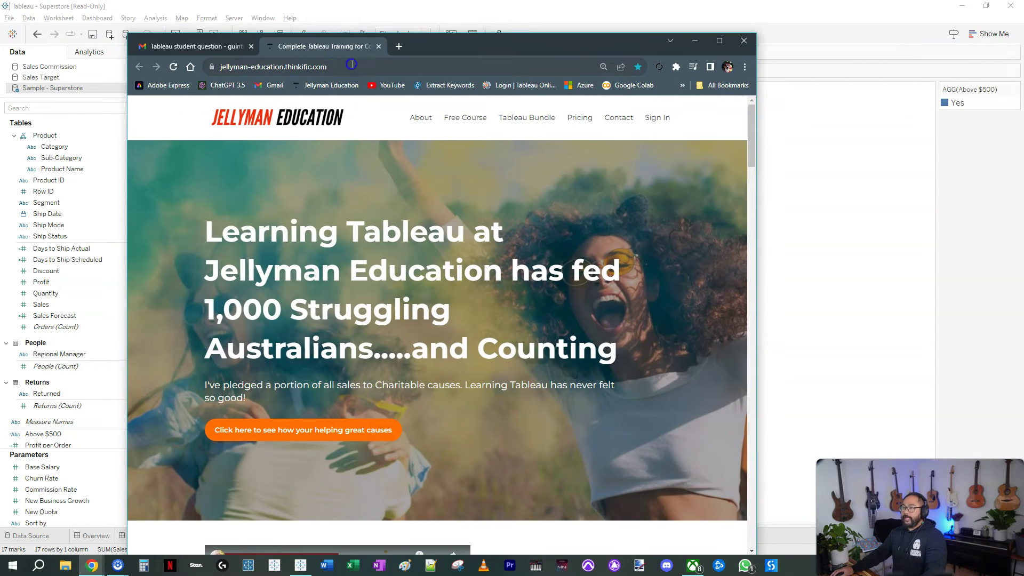
{"action": "left_click", "coordinate": [351, 65]}
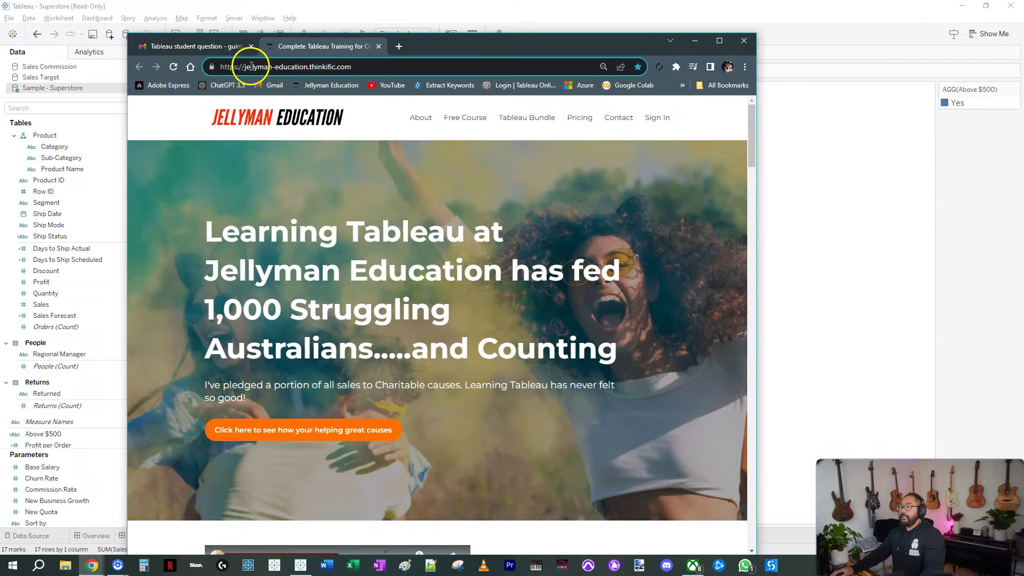
{"action": "left_click", "coordinate": [495, 119]}
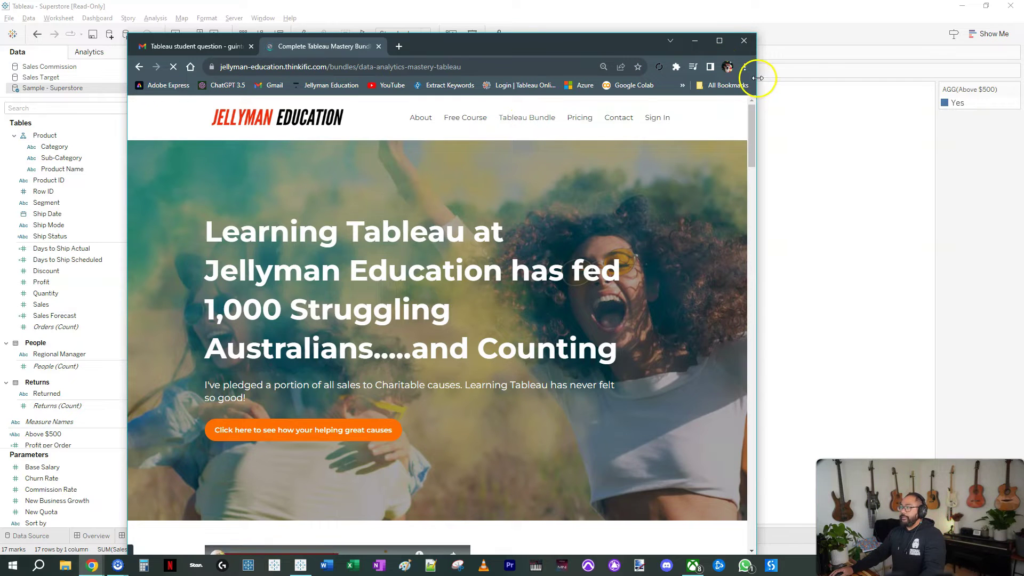
{"action": "left_click_drag", "start_coordinate": [757, 78], "coordinate": [854, 78]}
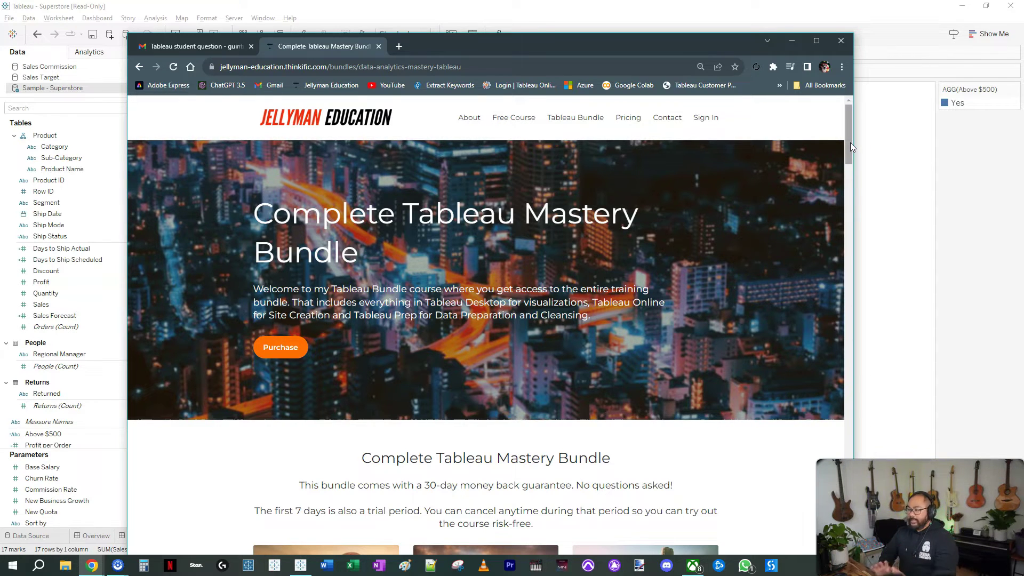
{"action": "left_click_drag", "start_coordinate": [850, 143], "coordinate": [851, 195]}
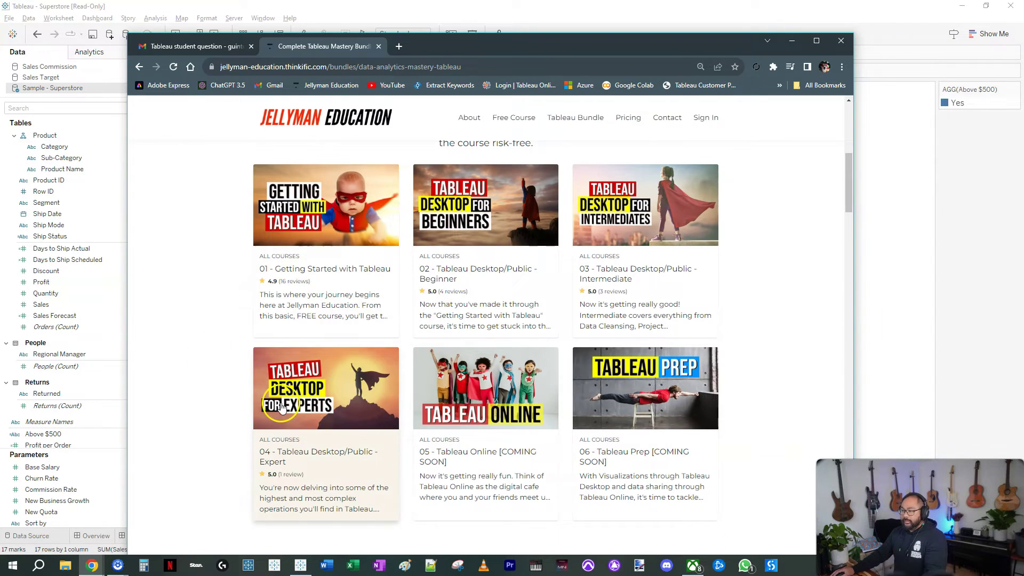
{"action": "left_click", "coordinate": [346, 394]}
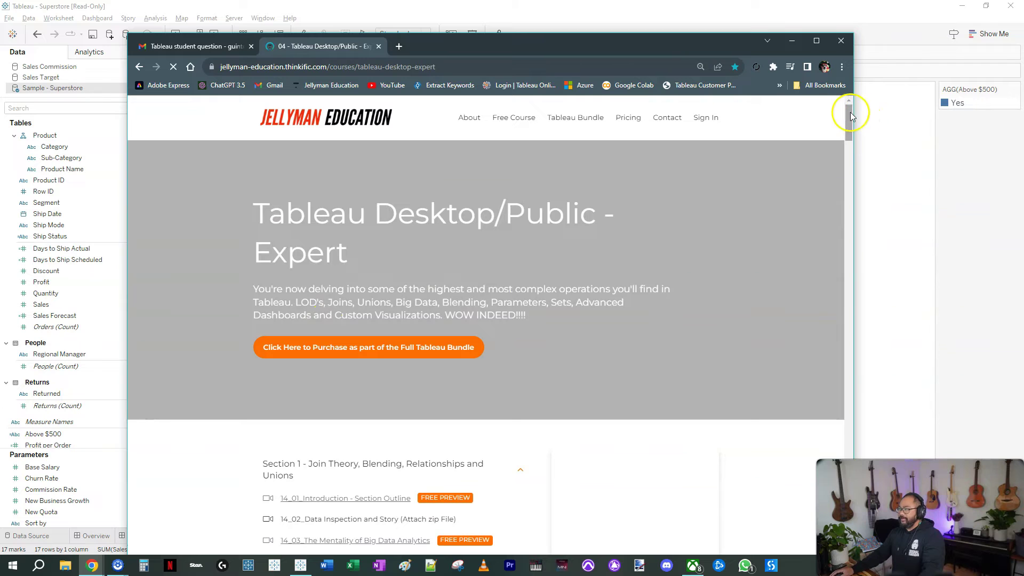
Scroll the course to the Section 4 Level of Detail (LODs) lessons.
{"action": "left_click_drag", "start_coordinate": [853, 107], "coordinate": [854, 128]}
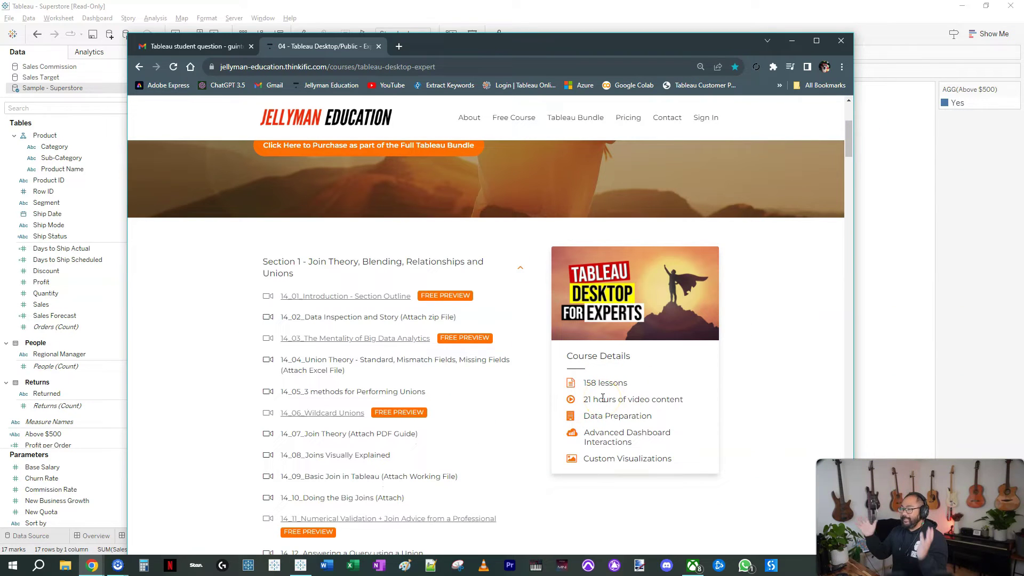
{"action": "left_click_drag", "start_coordinate": [852, 130], "coordinate": [854, 226]}
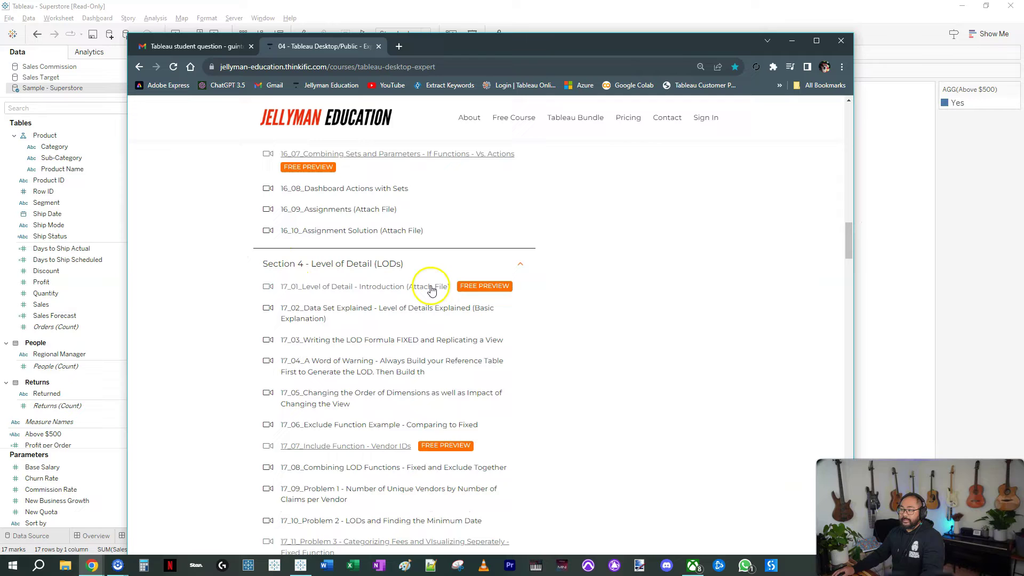
{"action": "scroll", "coordinate": [426, 350], "scroll_direction": "down", "scroll_amount": 1}
{"action": "scroll", "coordinate": [426, 350], "scroll_direction": "down", "scroll_amount": 2}
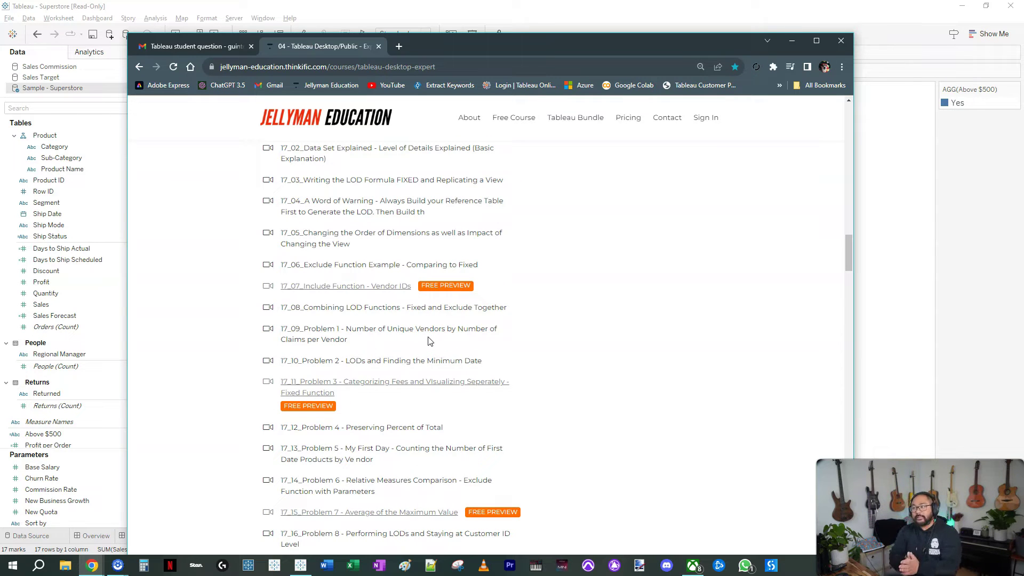
{"action": "scroll", "coordinate": [430, 341], "scroll_direction": "down", "scroll_amount": 5}
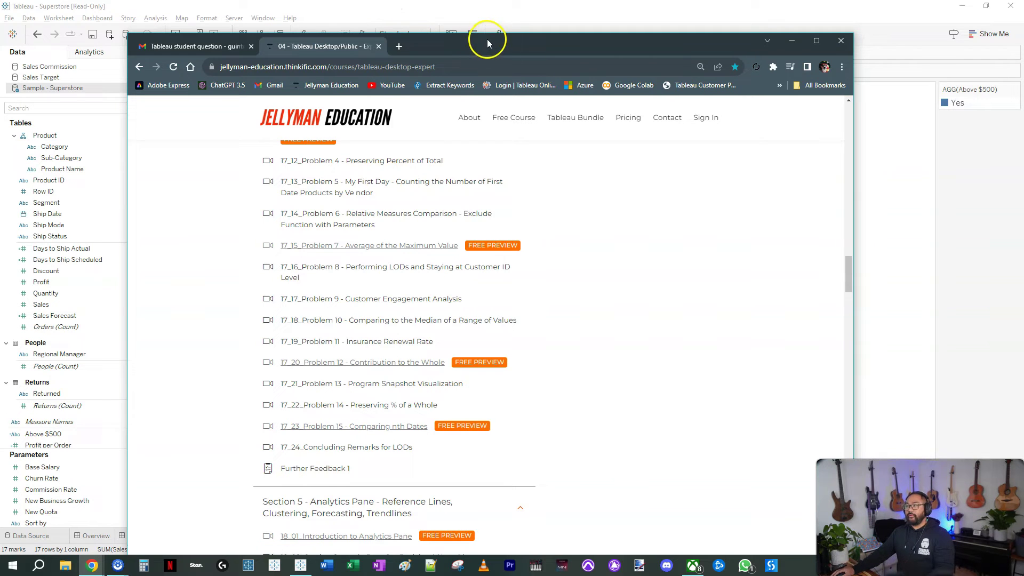
{"action": "scroll", "coordinate": [560, 228], "scroll_direction": "up", "scroll_amount": 20}
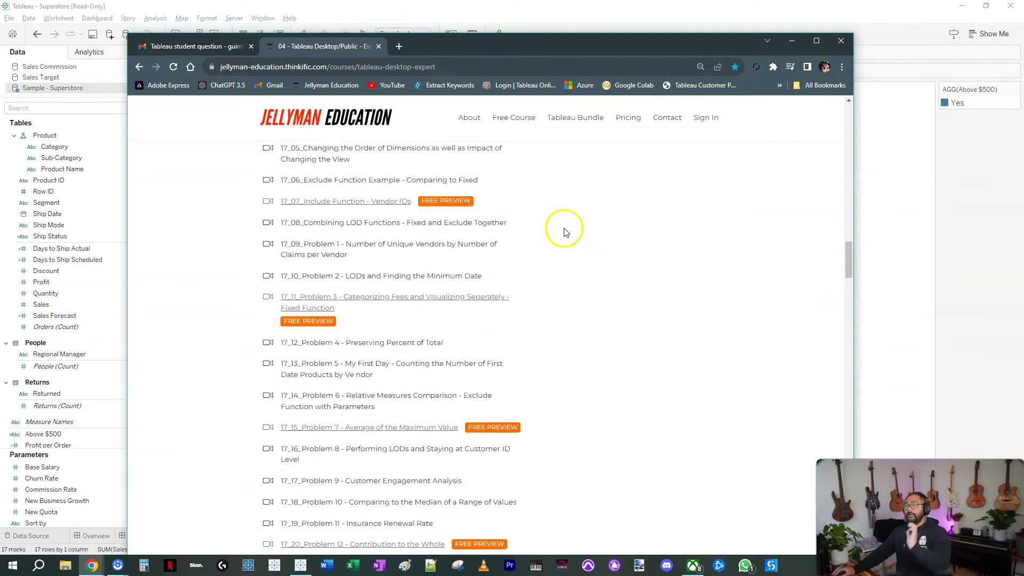
Undo to restore Product Name on Rows and widen the Product Name column.
{"action": "left_click_drag", "start_coordinate": [527, 46], "coordinate": [1023, 21]}
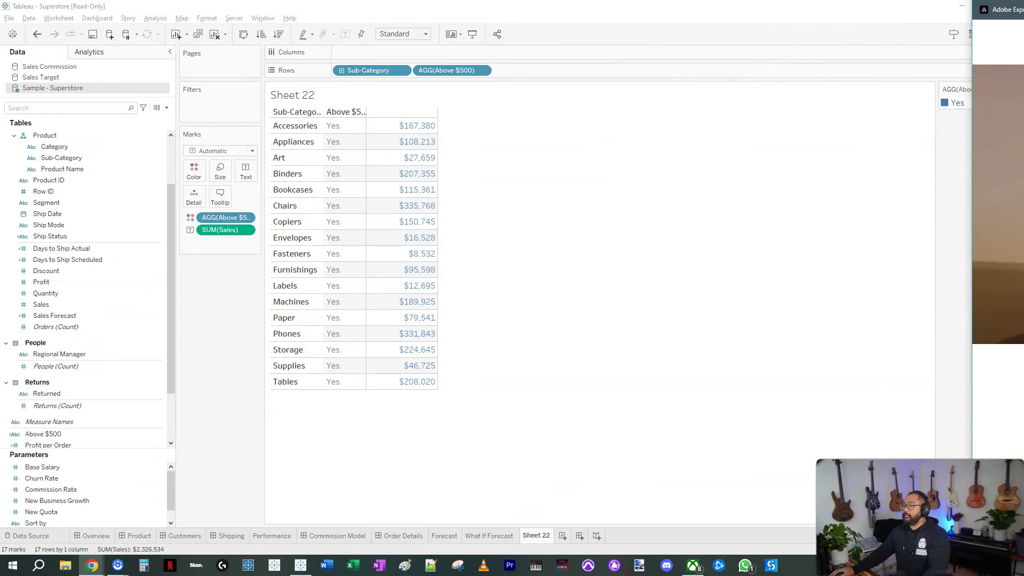
{"action": "left_click", "coordinate": [798, 141]}
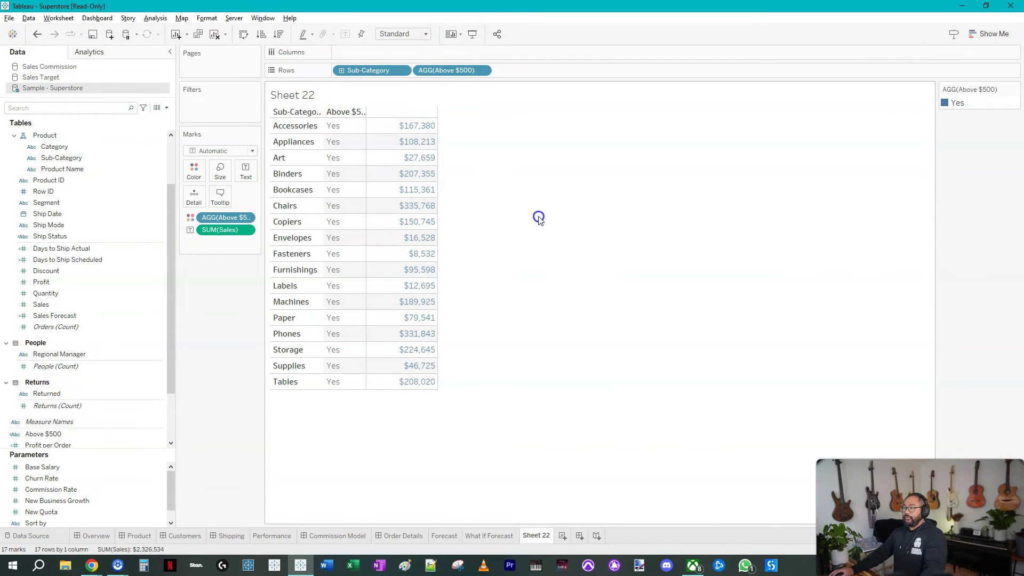
{"action": "left_click", "coordinate": [38, 34]}
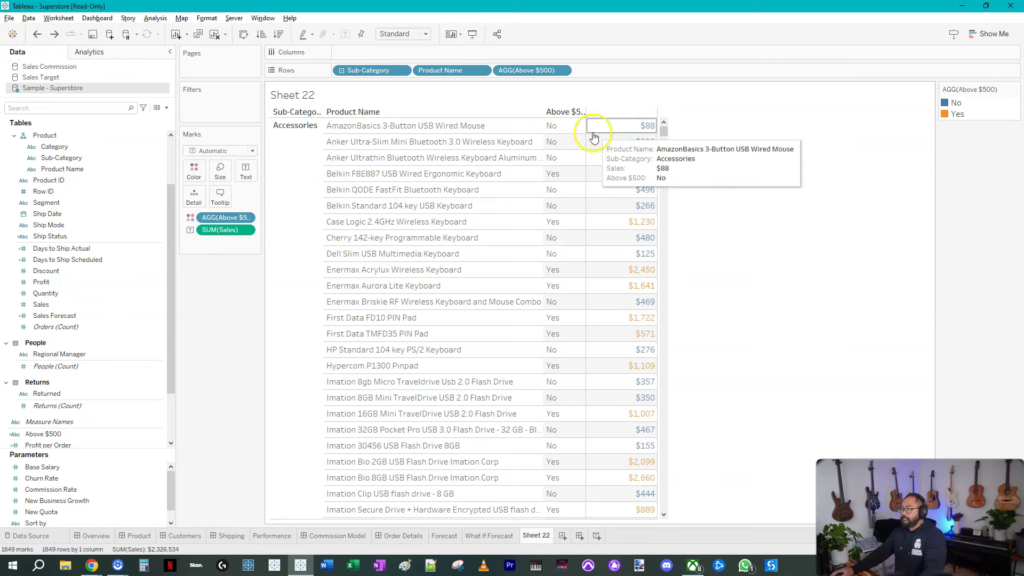
{"action": "left_click_drag", "start_coordinate": [544, 142], "coordinate": [567, 141]}
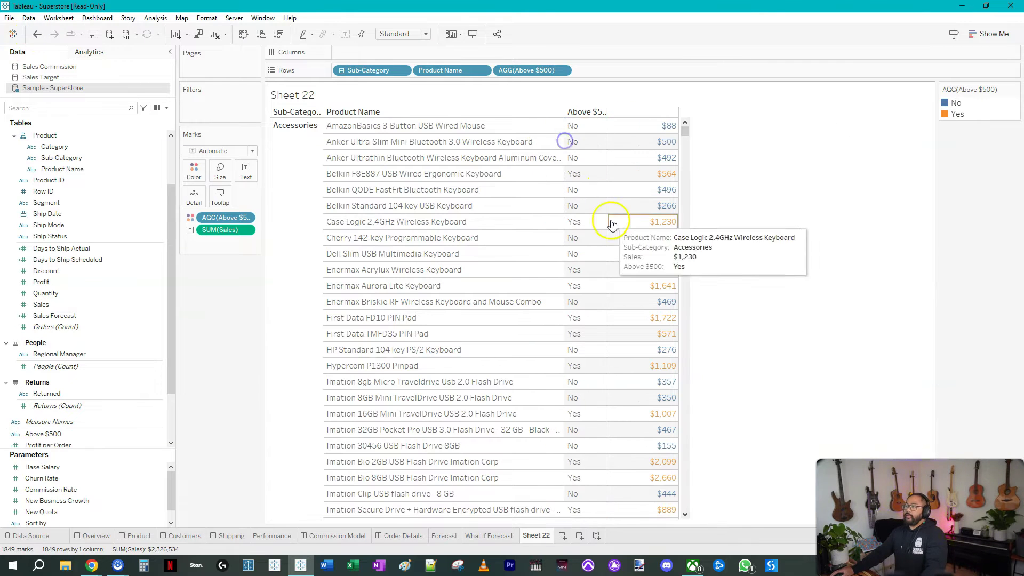
{"action": "mouse_move", "coordinate": [355, 84]}
{"action": "left_mouse_down"}
{"action": "mouse_move", "coordinate": [315, 111]}
{"action": "mouse_move", "coordinate": [303, 268]}
{"action": "mouse_move", "coordinate": [360, 358]}
{"action": "mouse_move", "coordinate": [501, 278]}
{"action": "mouse_move", "coordinate": [387, 102]}
{"action": "left_mouse_up"}
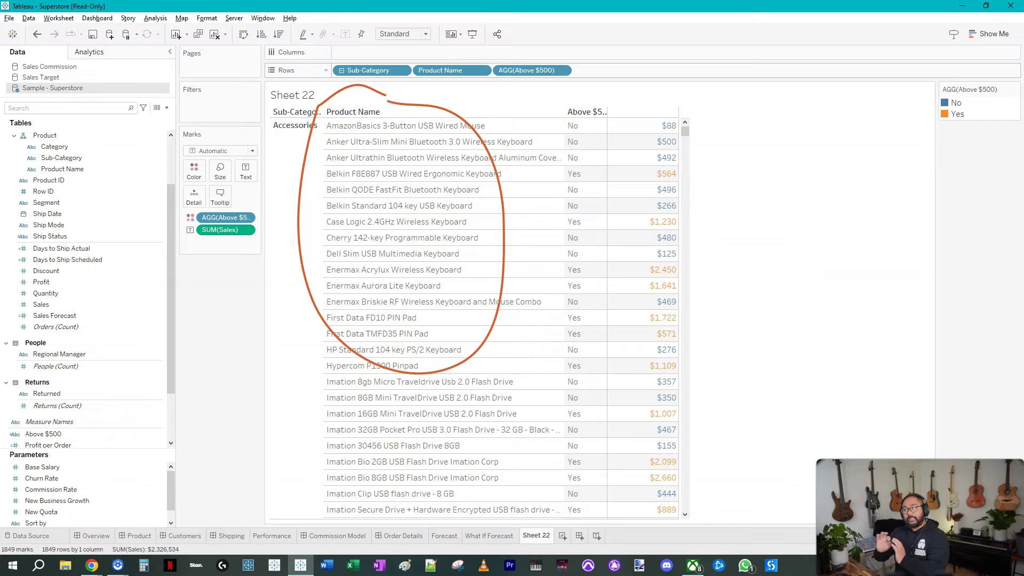
Mark the Above $500 column with an on-screen arrow, then clear the pen annotation.
{"action": "mouse_move", "coordinate": [601, 54]}
{"action": "left_mouse_down"}
{"action": "mouse_move", "coordinate": [593, 103]}
{"action": "mouse_move", "coordinate": [615, 82]}
{"action": "left_mouse_up"}
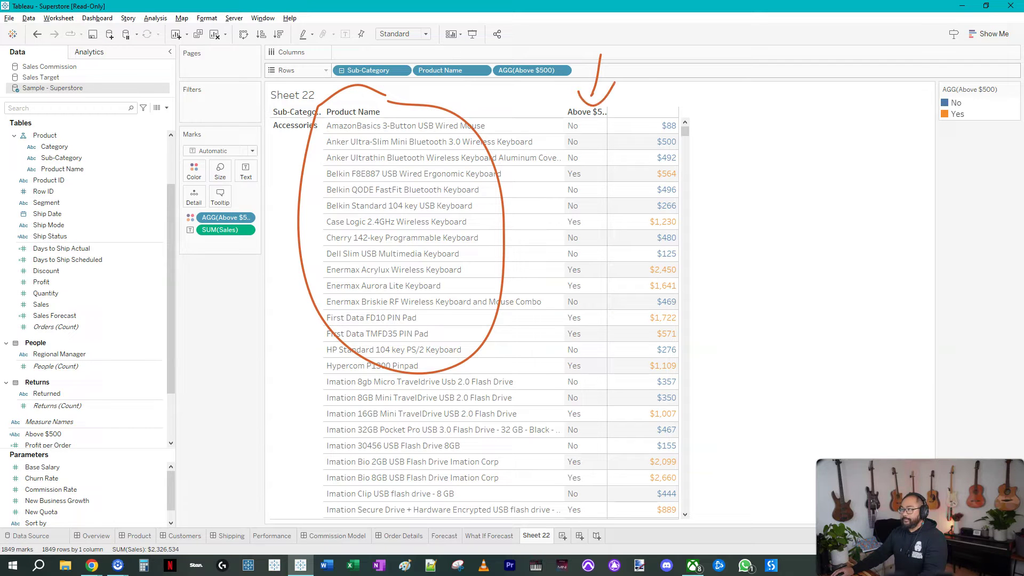
{"action": "key", "text": "Escape"}
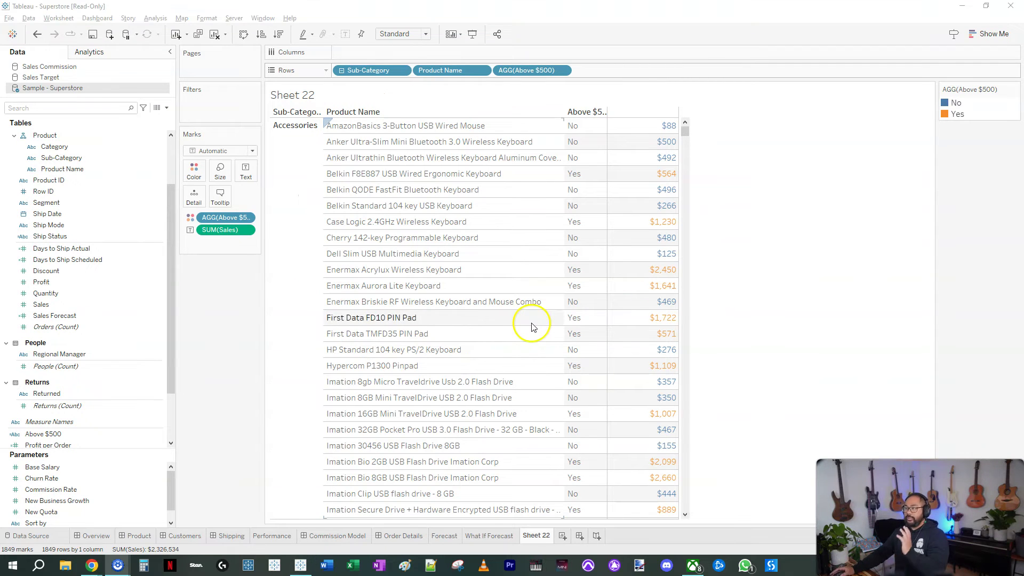
{"action": "left_click", "coordinate": [167, 108]}
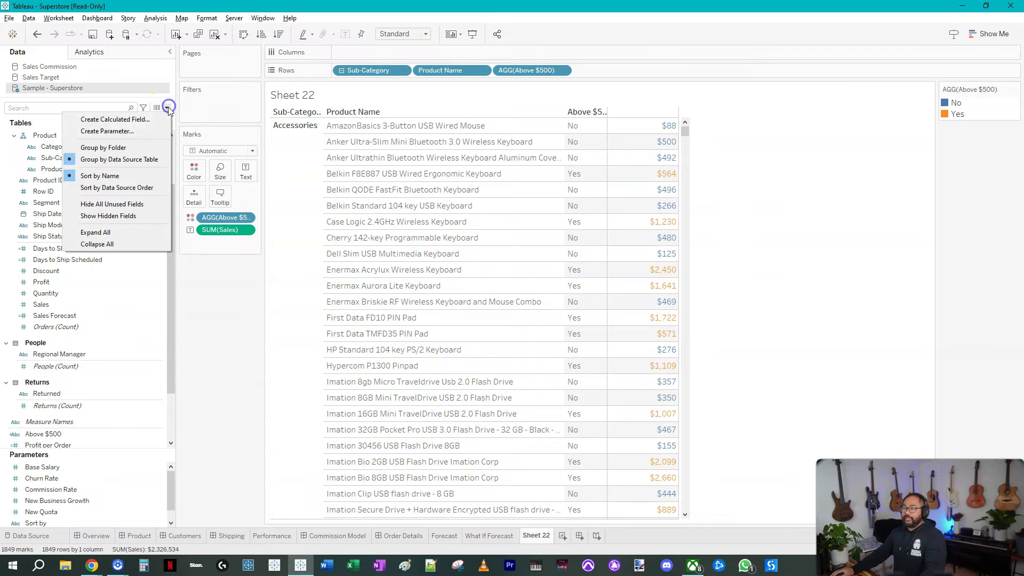
Start a calculated field named LOD and remove Above $500 from the rows.
{"action": "left_click", "coordinate": [146, 123]}
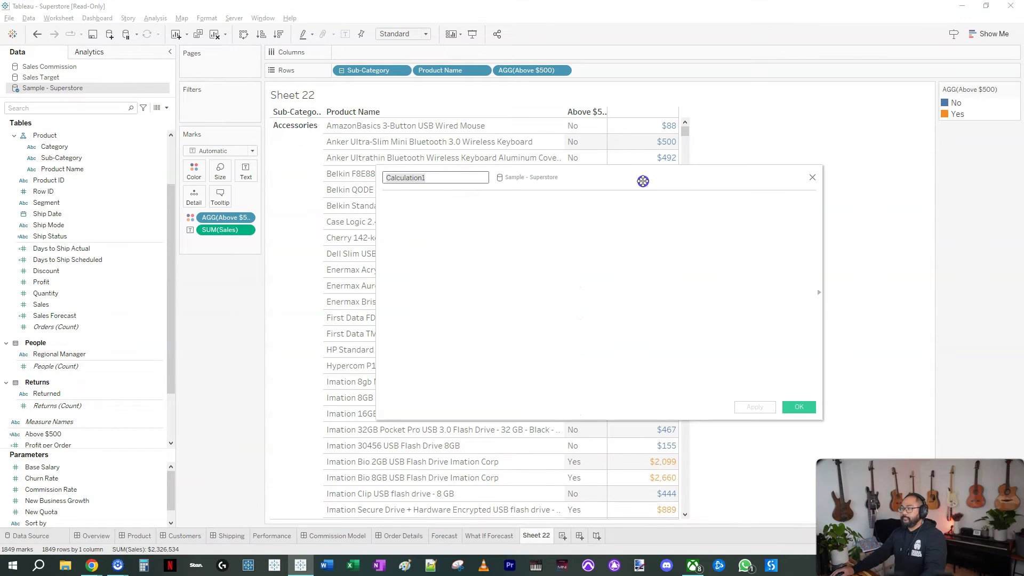
{"action": "left_click_drag", "start_coordinate": [642, 177], "coordinate": [712, 250]}
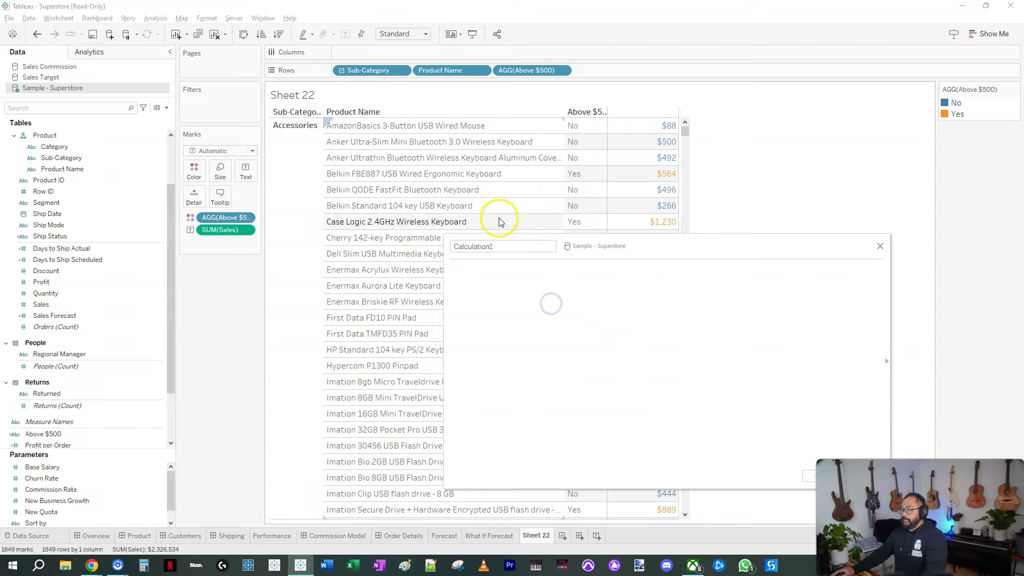
{"action": "type", "text": "LOD"}
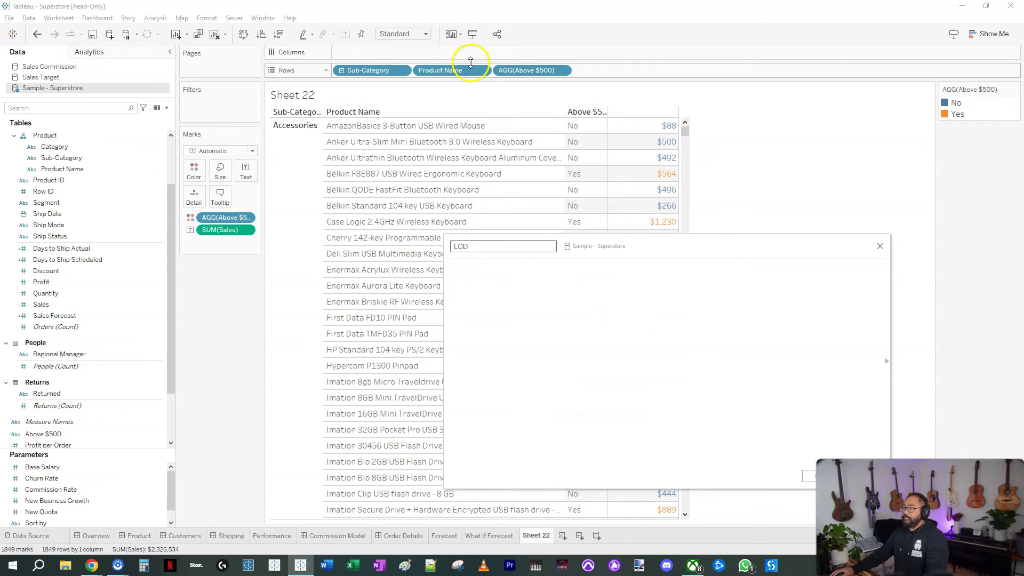
{"action": "left_click_drag", "start_coordinate": [520, 70], "coordinate": [224, 286]}
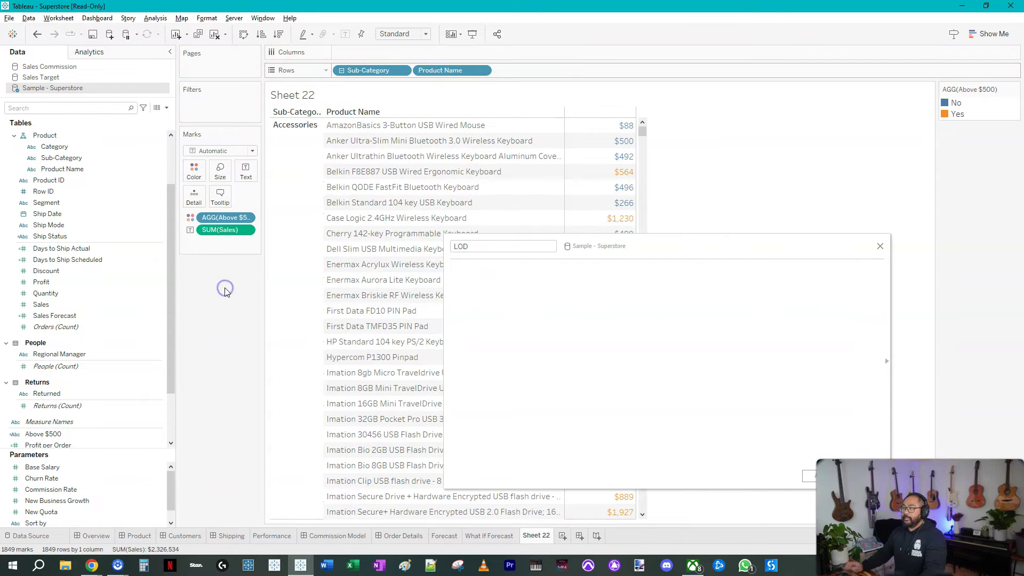
{"action": "left_click_drag", "start_coordinate": [621, 251], "coordinate": [837, 165]}
{"action": "left_click", "coordinate": [491, 93]}
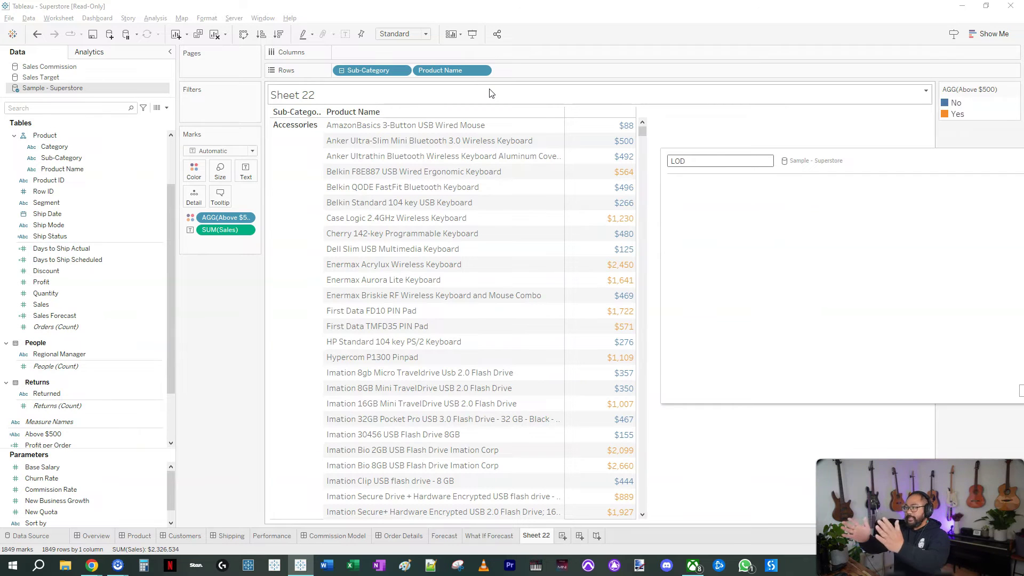
Underline the Sub-Category pill as an annotation and drop Above $500 off the Color card.
{"action": "left_click", "coordinate": [370, 70]}
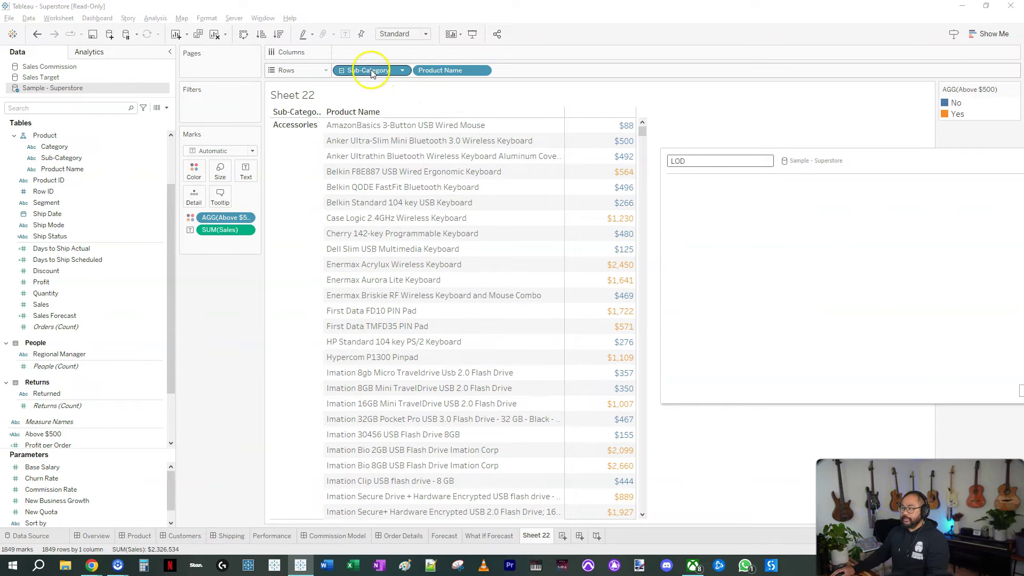
{"action": "left_click_drag", "start_coordinate": [348, 85], "coordinate": [680, 79]}
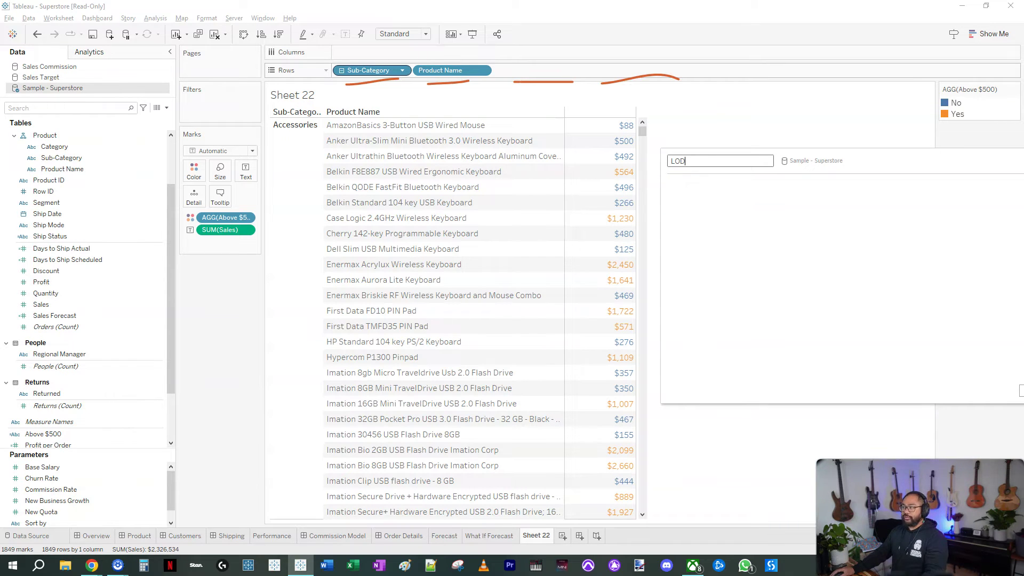
{"action": "key", "text": "Escape"}
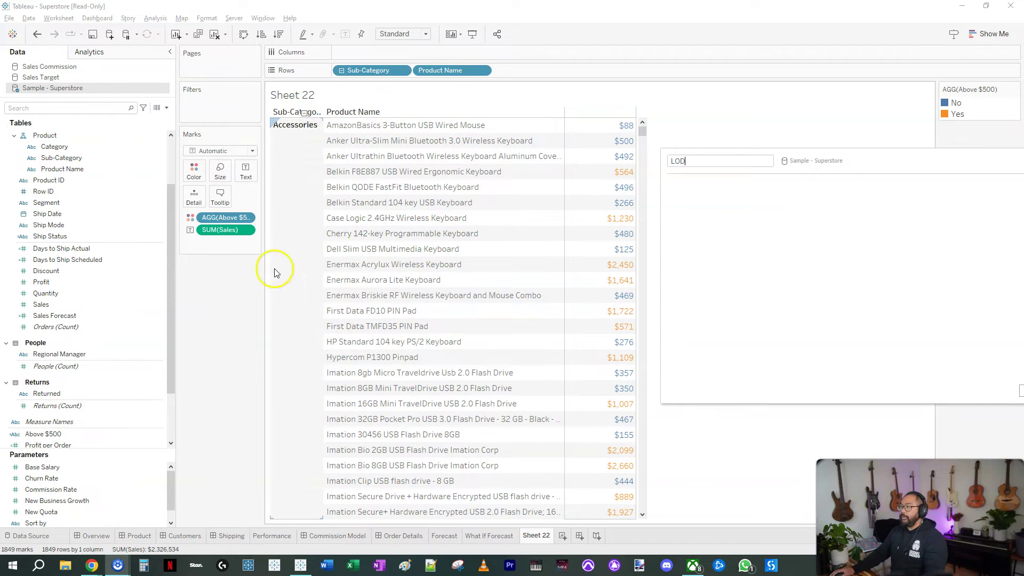
{"action": "left_click_drag", "start_coordinate": [223, 220], "coordinate": [217, 274]}
Begin the LOD formula with '{ Fixed [Sub-Category],'.
{"action": "left_click", "coordinate": [764, 232]}
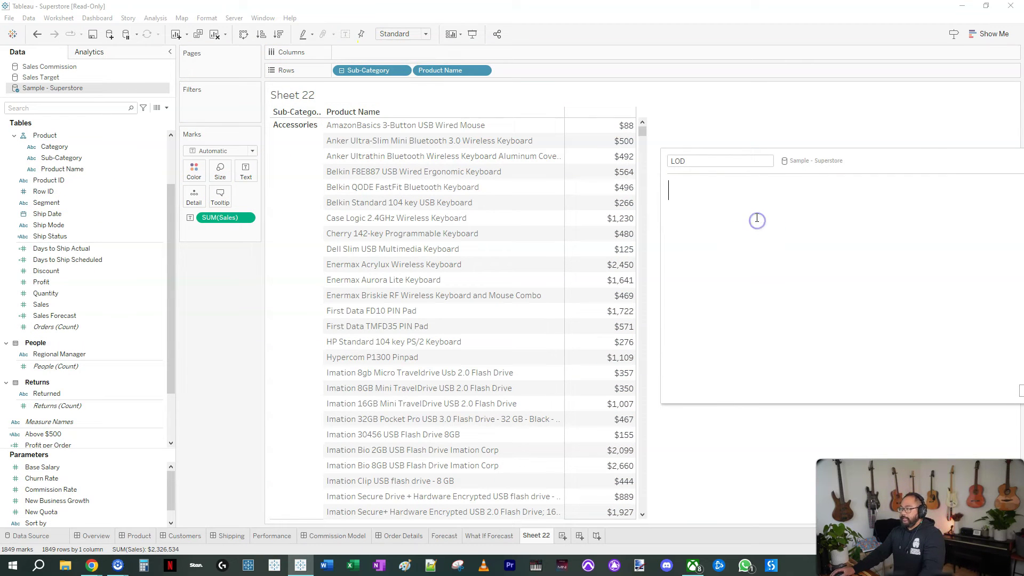
{"action": "left_click_drag", "start_coordinate": [847, 166], "coordinate": [551, 240]}
{"action": "type", "text": "{"}
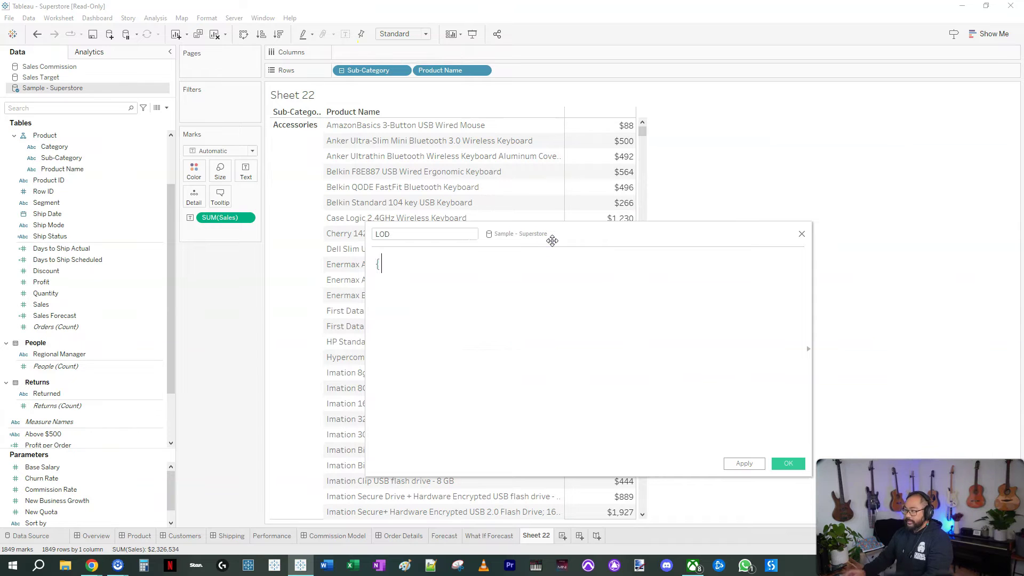
{"action": "left_click", "coordinate": [378, 266]}
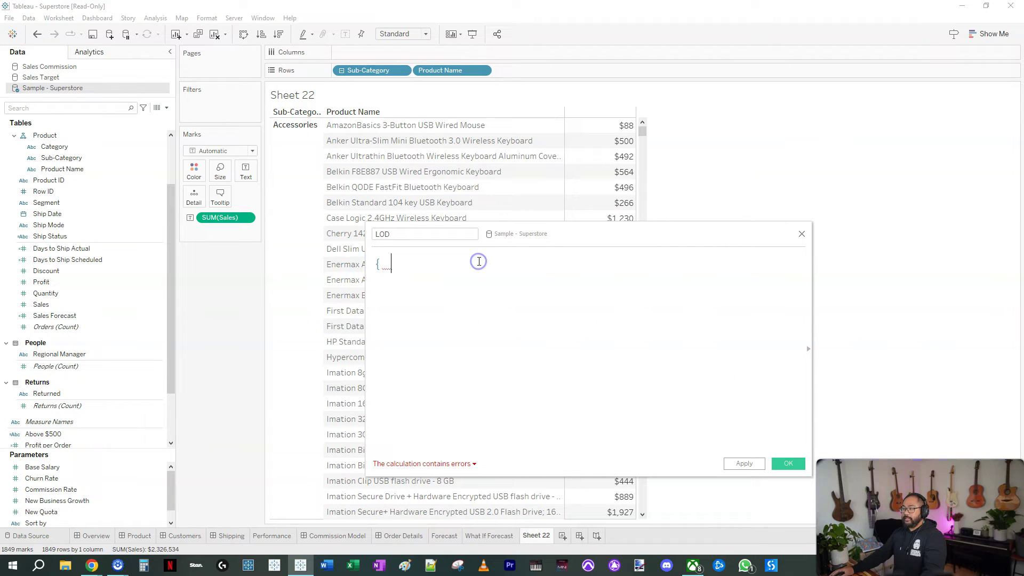
{"action": "type", "text": "Fixed"}
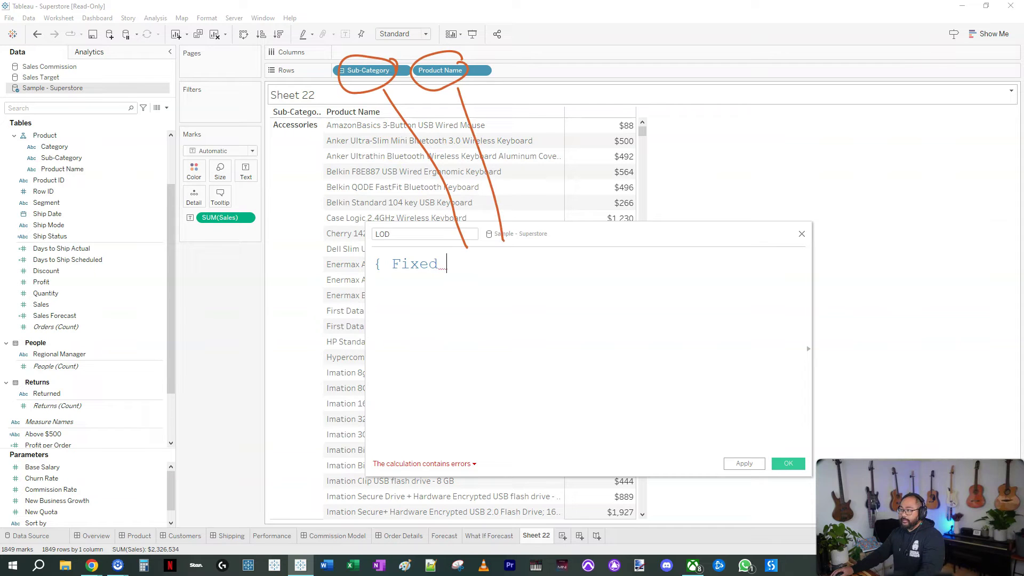
{"action": "left_click_drag", "start_coordinate": [370, 70], "coordinate": [470, 277]}
{"action": "type", "text": ","}
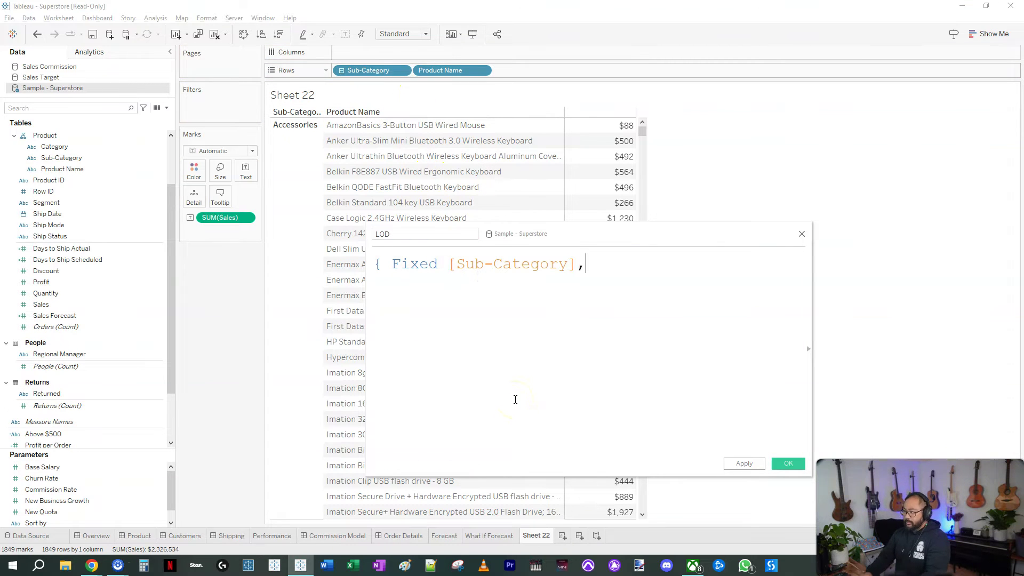
Complete it as '[Product Name] : SUM([Sales]) }', highlighting the dimensions and aggregation.
{"action": "left_click_drag", "start_coordinate": [450, 70], "coordinate": [616, 363]}
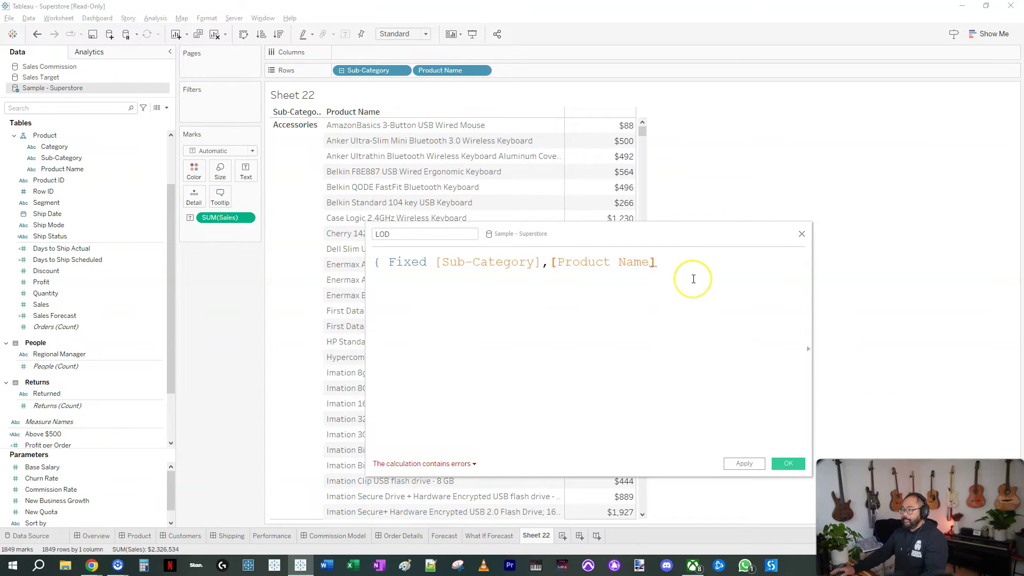
{"action": "left_click", "coordinate": [693, 279]}
{"action": "type", "text": ":"}
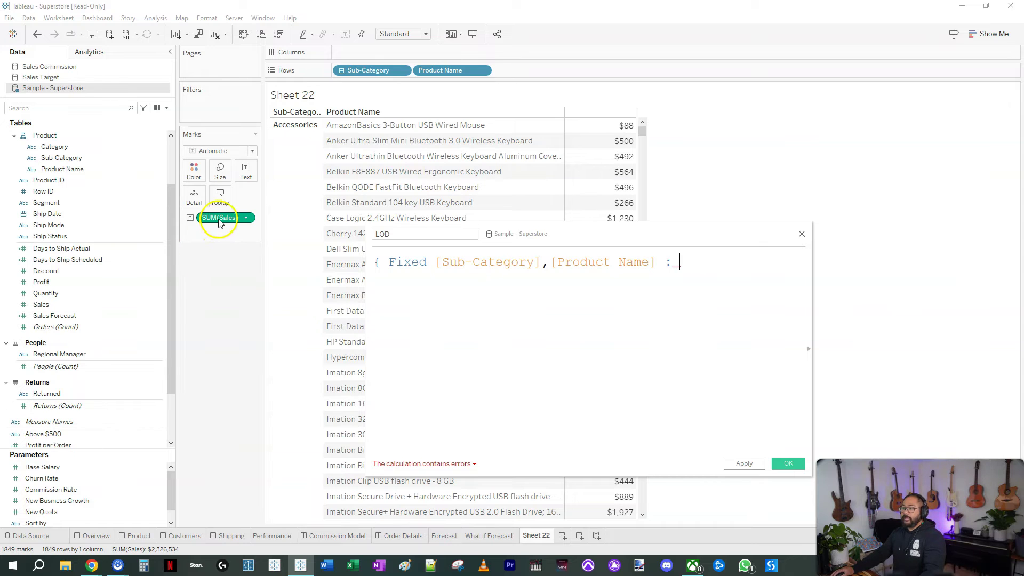
{"action": "left_click_drag", "start_coordinate": [219, 217], "coordinate": [689, 287]}
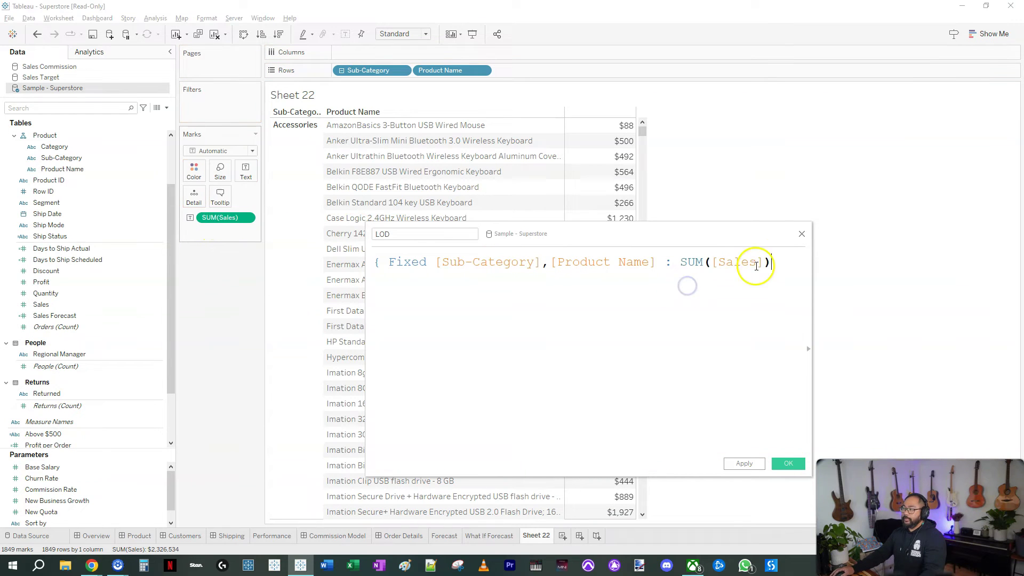
{"action": "left_click_drag", "start_coordinate": [772, 263], "coordinate": [699, 263]}
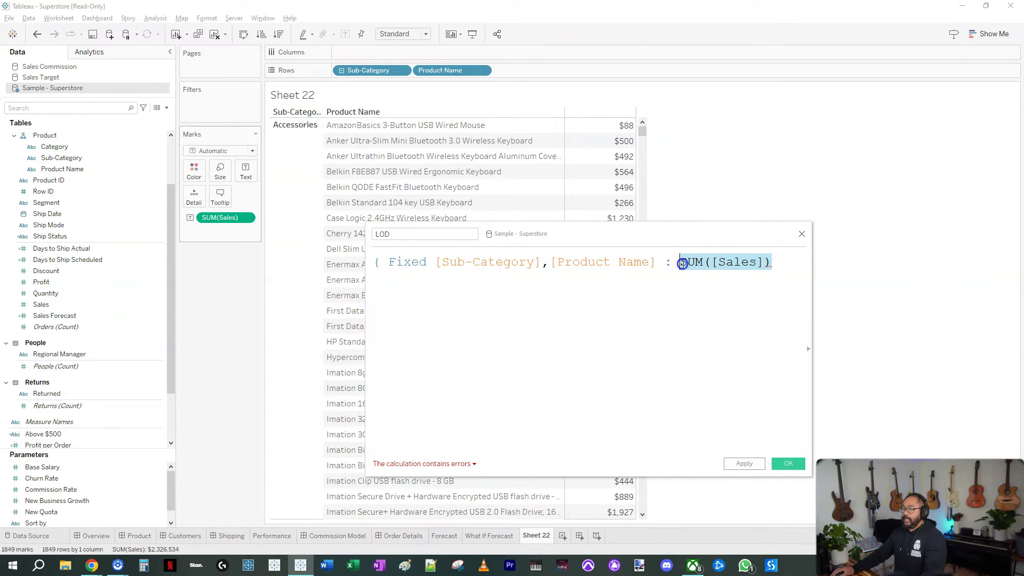
{"action": "left_click_drag", "start_coordinate": [436, 262], "coordinate": [630, 252]}
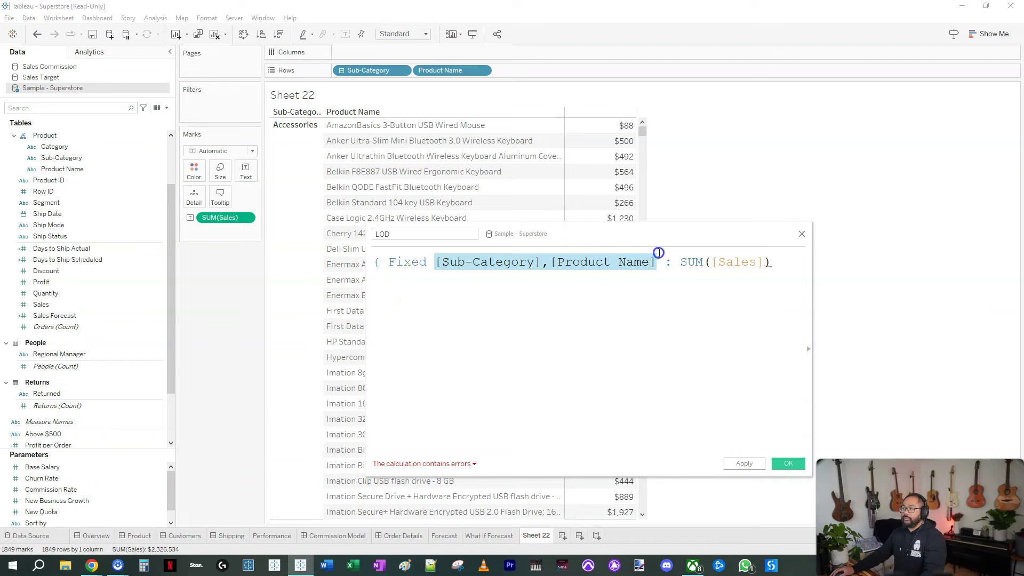
{"action": "left_click", "coordinate": [783, 262]}
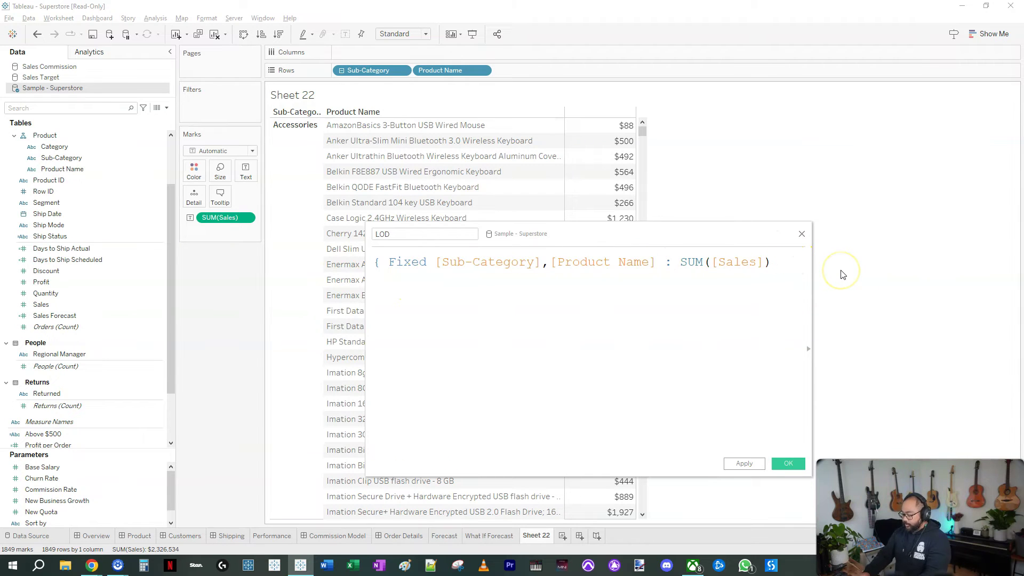
{"action": "type", "text": "}"}
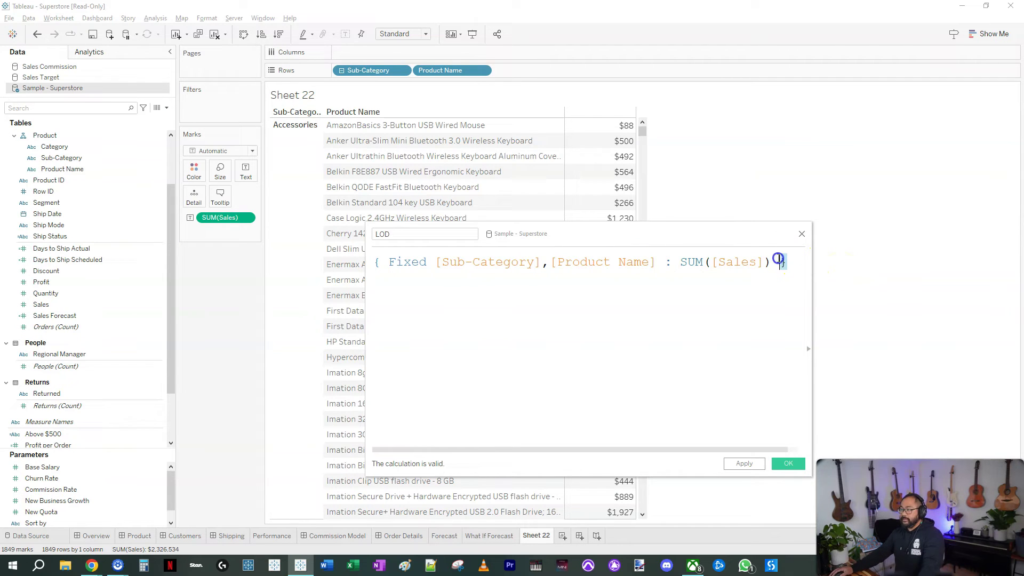
Save the LOD calculation and select the AmazonBasics 3-Button USB Wired Mouse row.
{"action": "left_click", "coordinate": [798, 464]}
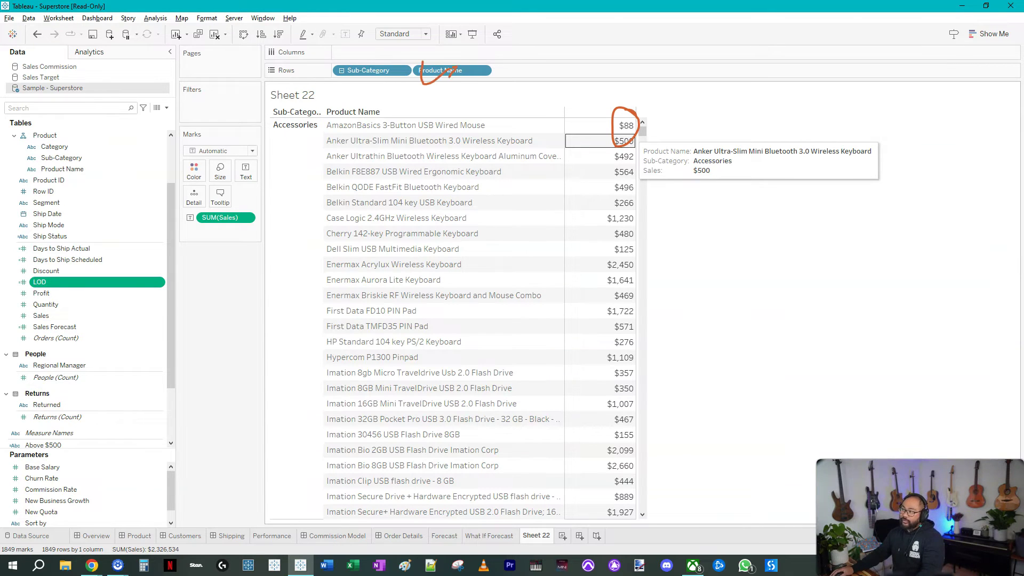
{"action": "key", "text": "Escape"}
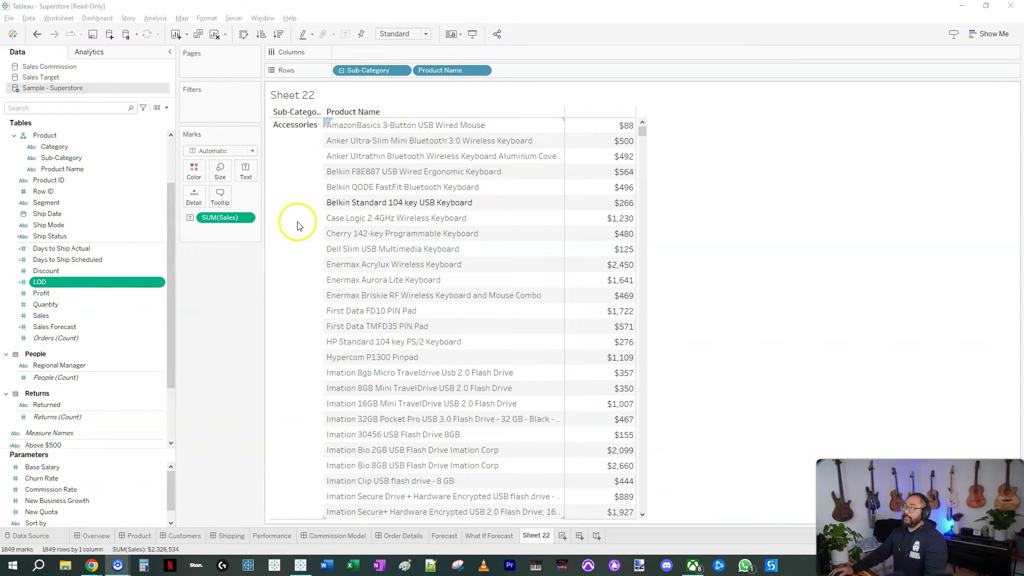
{"action": "left_click", "coordinate": [438, 125]}
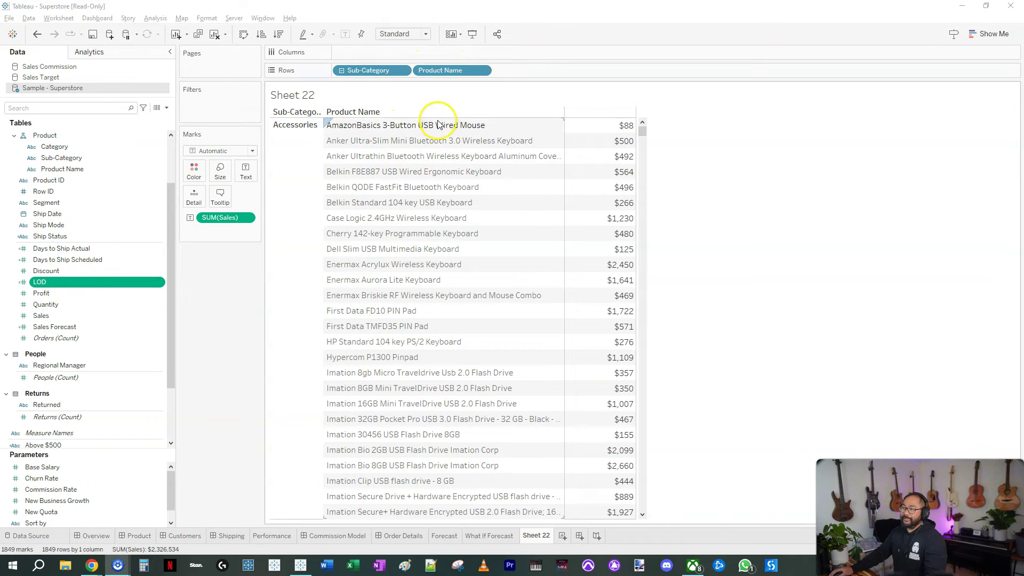
{"action": "left_click", "coordinate": [441, 70]}
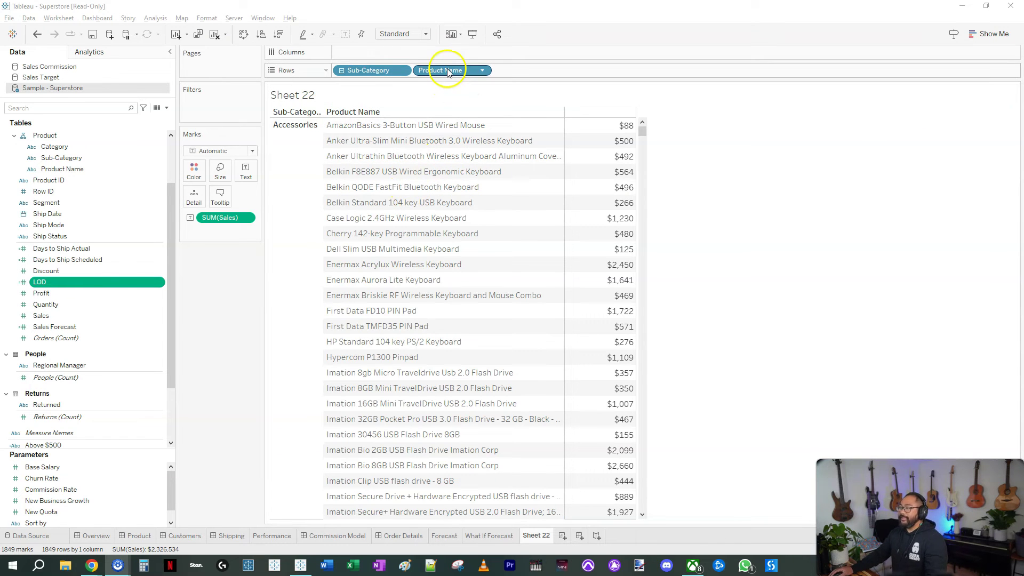
{"action": "left_click", "coordinate": [217, 221]}
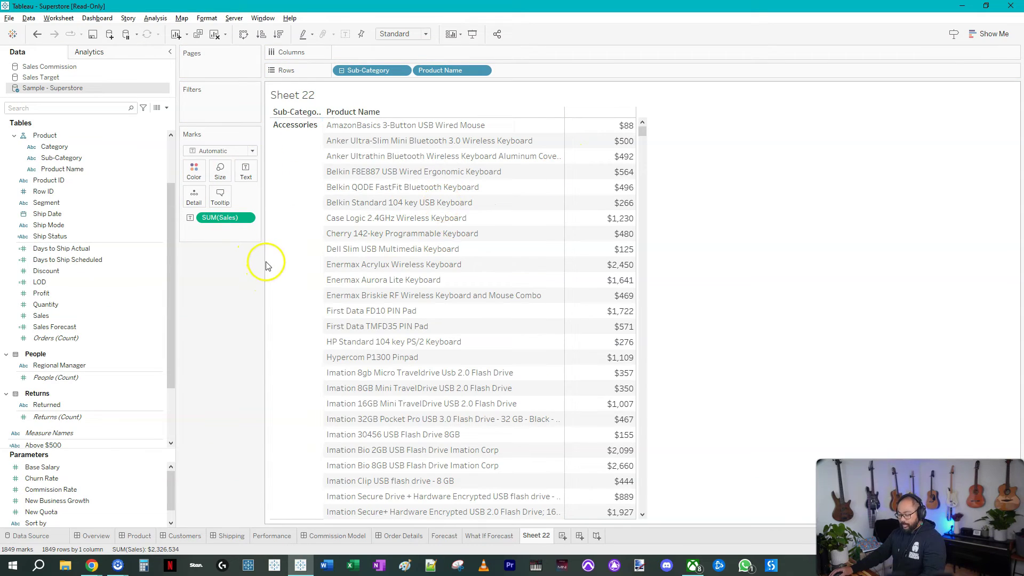
{"action": "key", "text": "super+shift+s"}
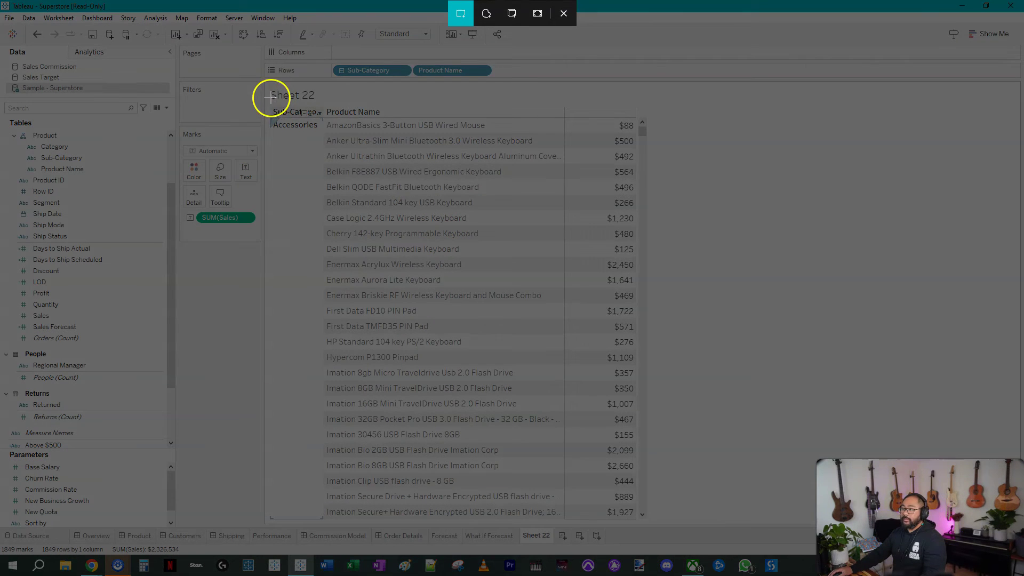
{"action": "left_click_drag", "start_coordinate": [259, 71], "coordinate": [662, 433]}
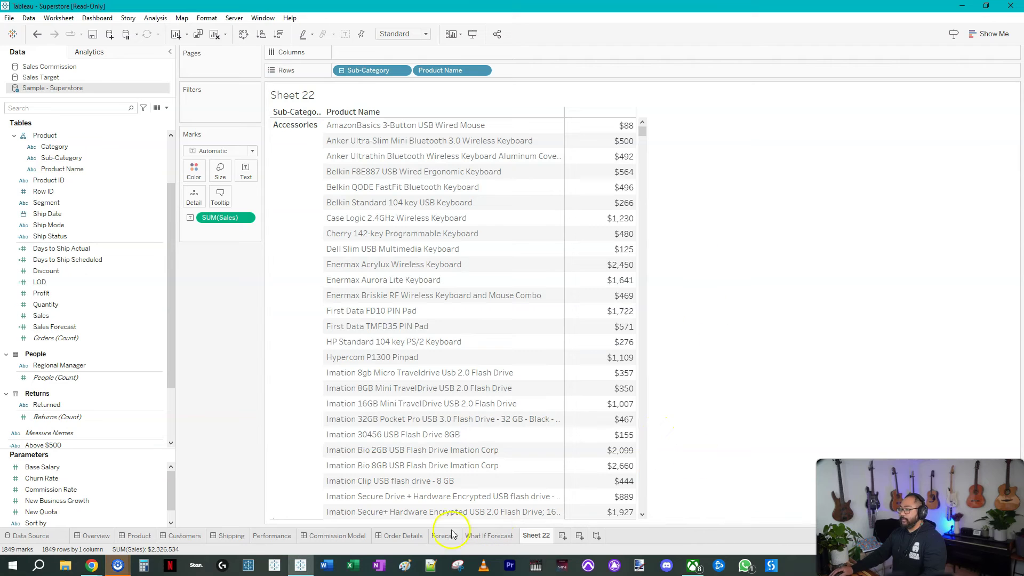
{"action": "left_click", "coordinate": [410, 570]}
{"action": "key", "text": "ctrl+v"}
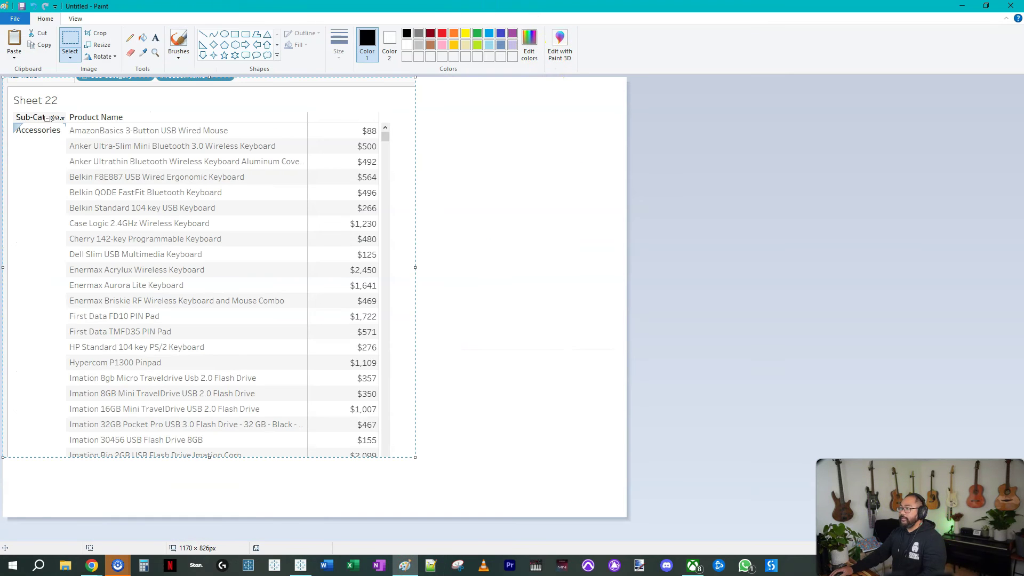
{"action": "double_click", "coordinate": [536, 5]}
{"action": "key", "text": "super+Down"}
{"action": "left_click", "coordinate": [750, 180]}
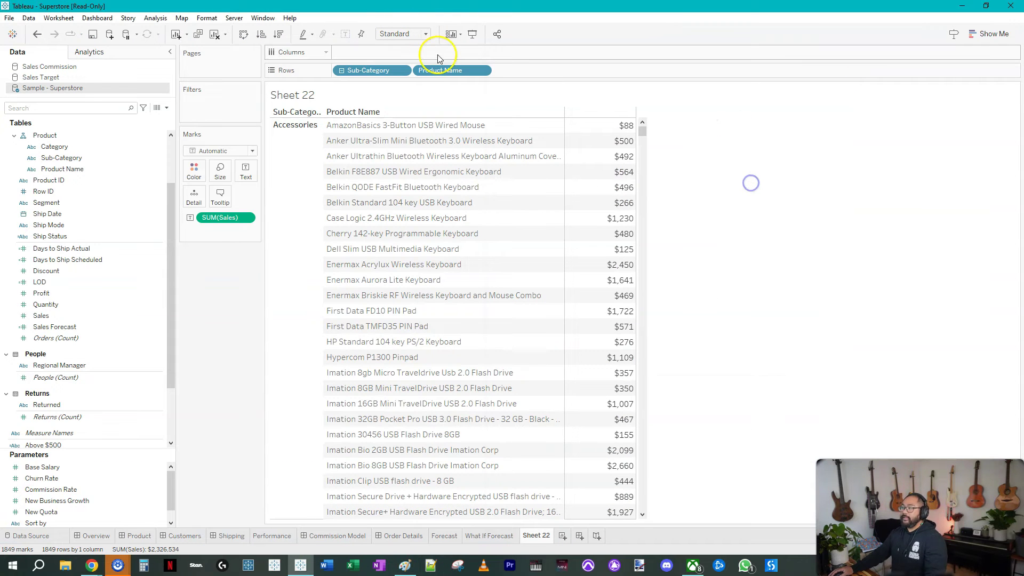
Replace SUM(Sales) with LOD on the Marks card, undoing and redoing to compare values.
{"action": "left_click_drag", "start_coordinate": [40, 282], "coordinate": [219, 217]}
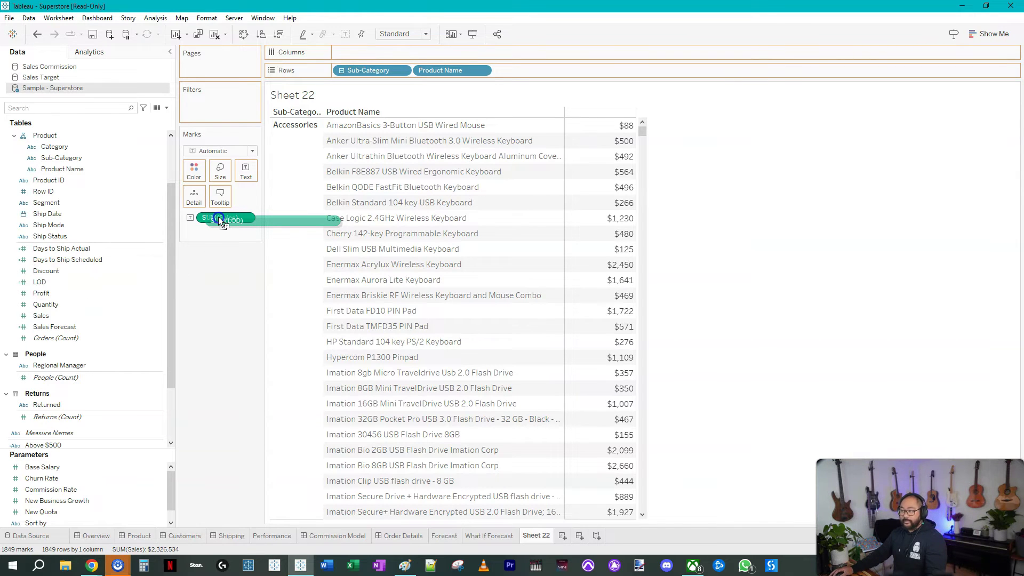
{"action": "left_click_drag", "start_coordinate": [219, 217], "coordinate": [219, 217]}
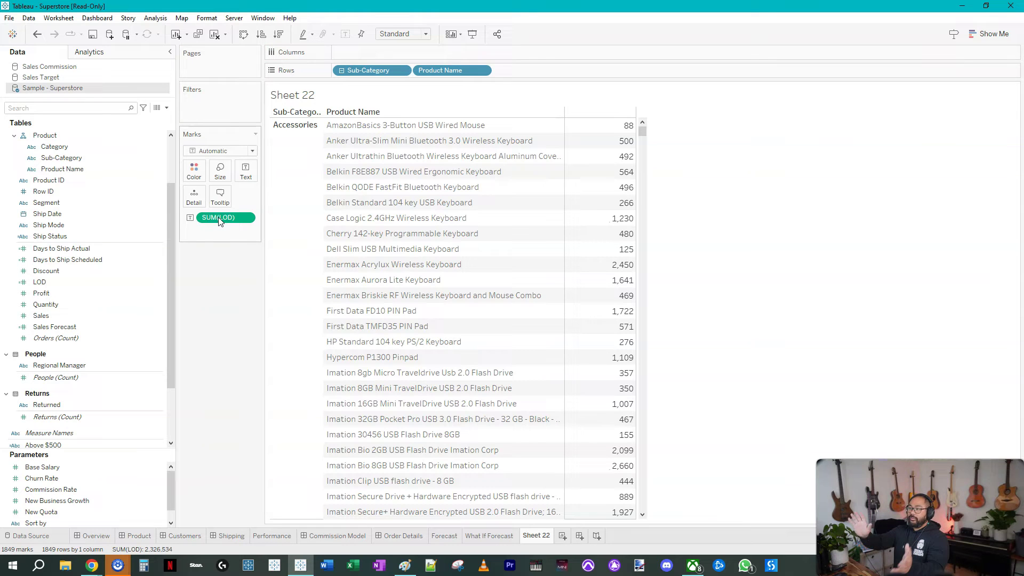
{"action": "key", "text": "ctrl+z"}
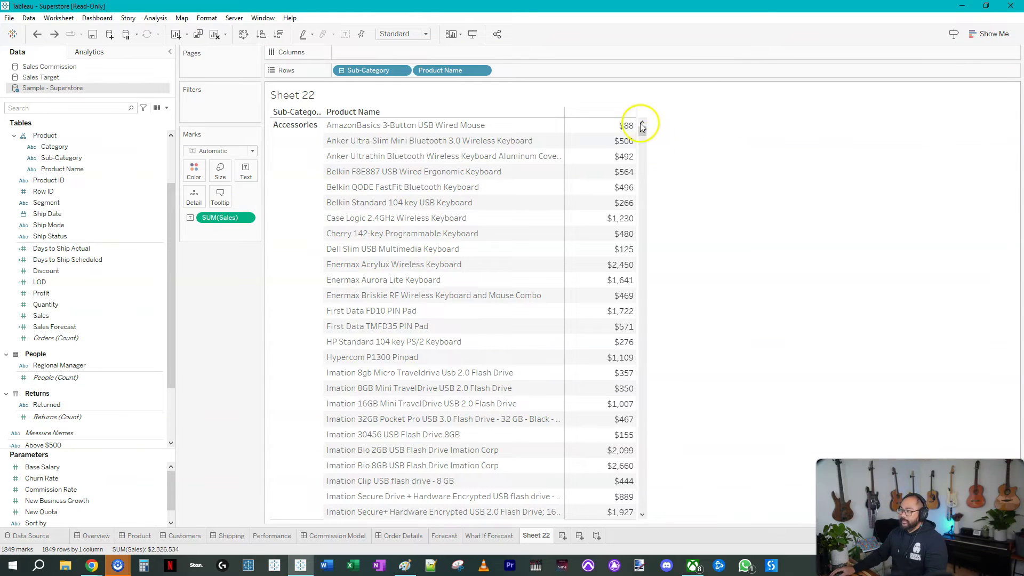
{"action": "mouse_move", "coordinate": [626, 188]}
{"action": "key", "text": "ctrl+y"}
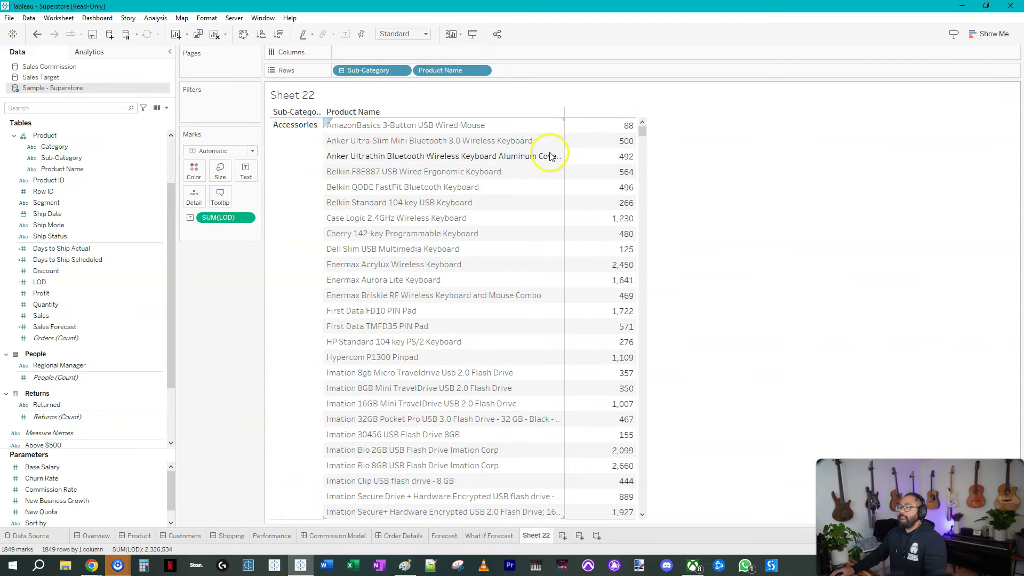
{"action": "left_click", "coordinate": [47, 205]}
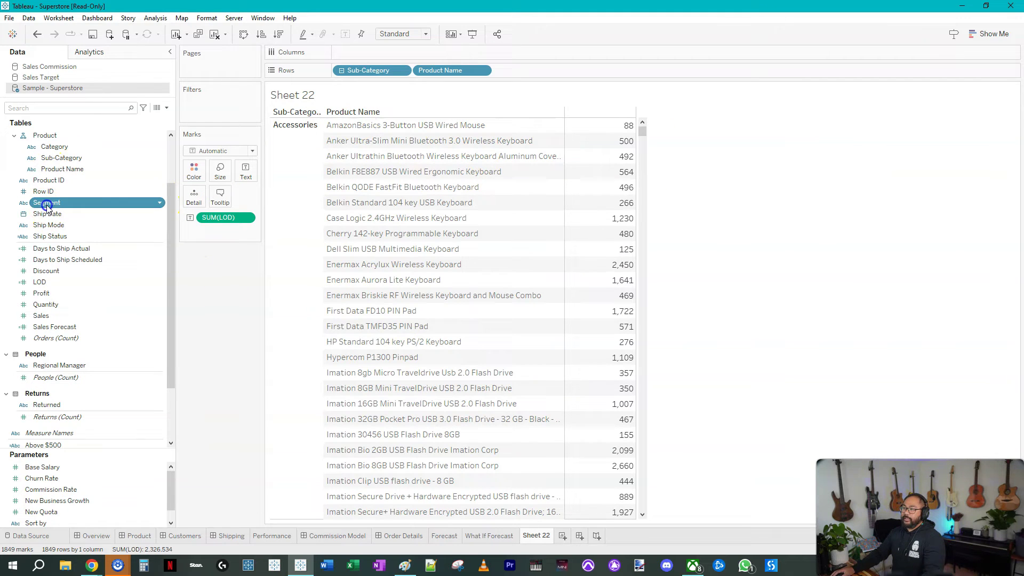
{"action": "mouse_move", "coordinate": [619, 129]}
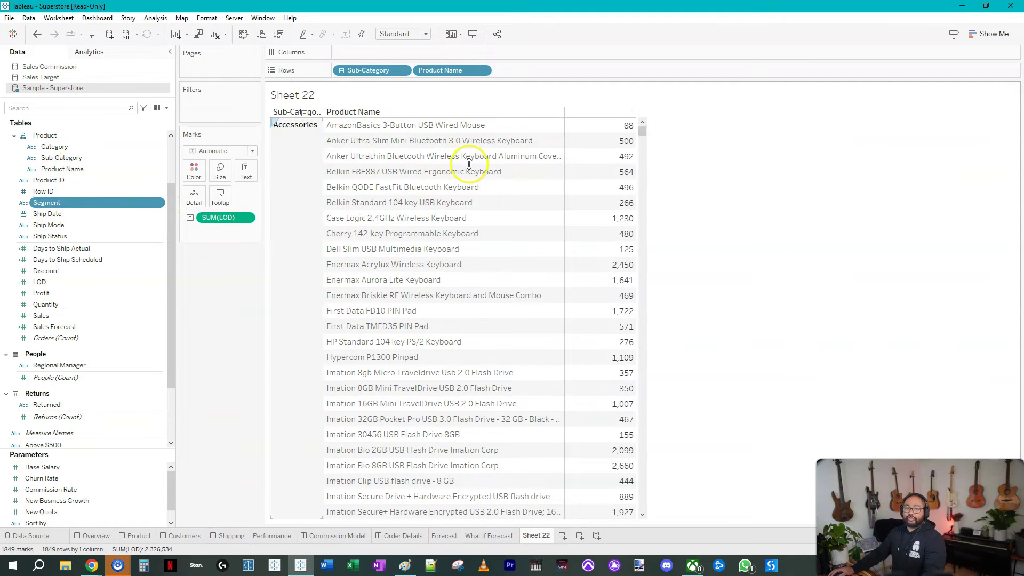
{"action": "left_click_drag", "start_coordinate": [59, 203], "coordinate": [515, 69]}
{"action": "left_click", "coordinate": [453, 141]}
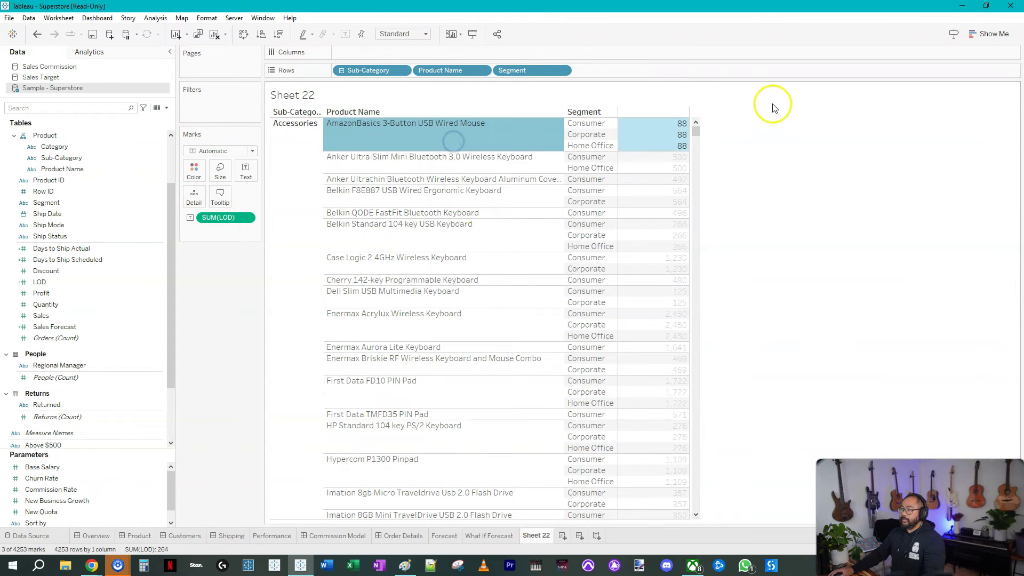
{"action": "mouse_move", "coordinate": [684, 153]}
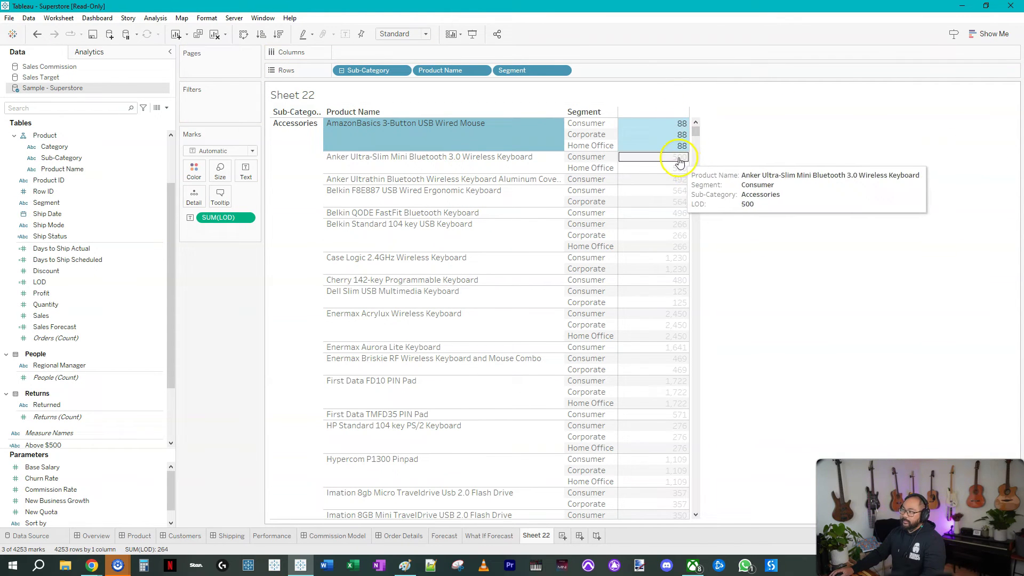
{"action": "left_click", "coordinate": [512, 159]}
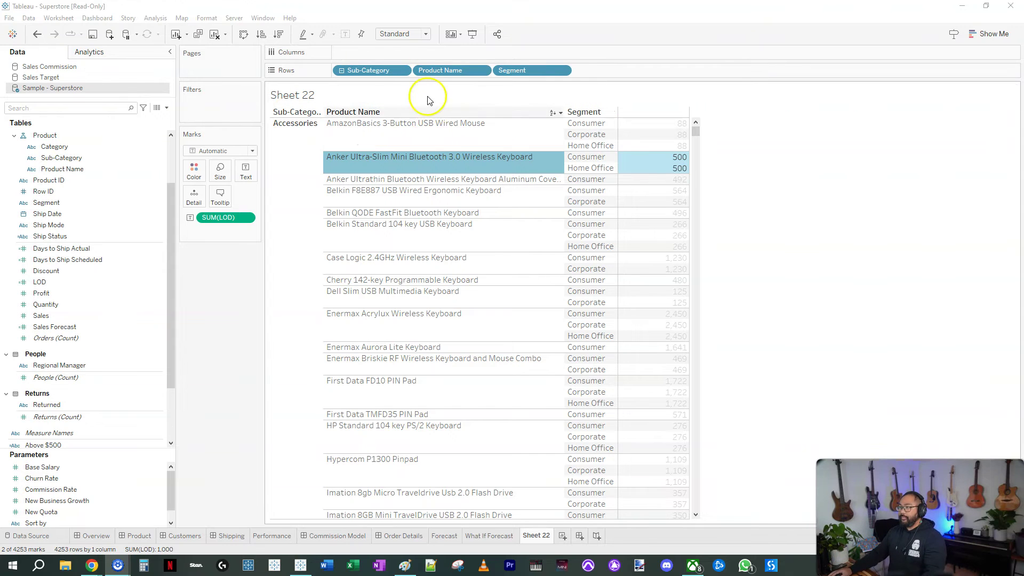
Remove SUM(LOD) and undo back to the SUM(Sales) table with the Above $500 Yes/No column.
{"action": "left_click", "coordinate": [228, 218]}
{"action": "left_click_drag", "start_coordinate": [227, 218], "coordinate": [165, 155]}
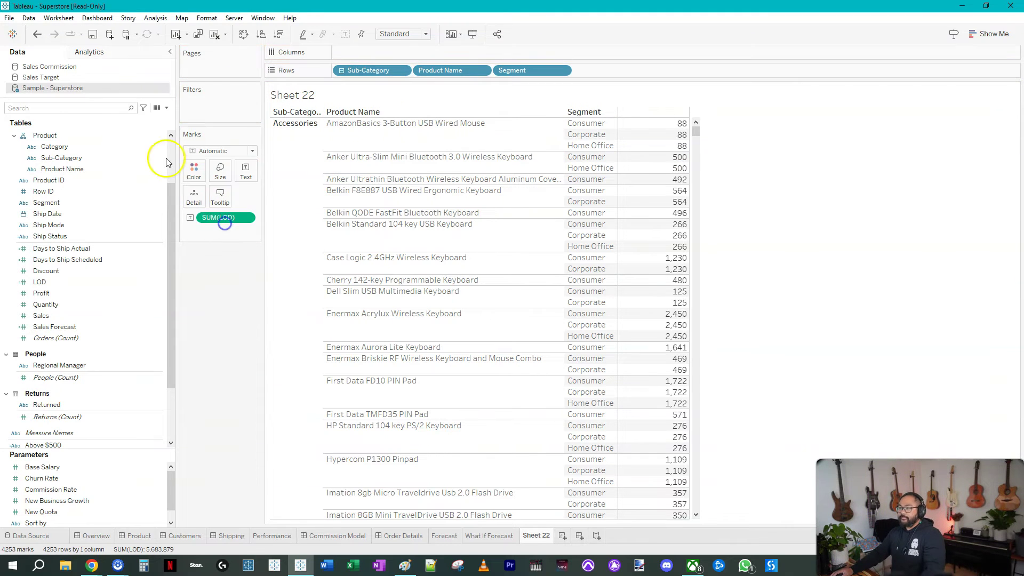
{"action": "left_click", "coordinate": [38, 34]}
{"action": "left_click", "coordinate": [37, 33]}
{"action": "left_click", "coordinate": [38, 34]}
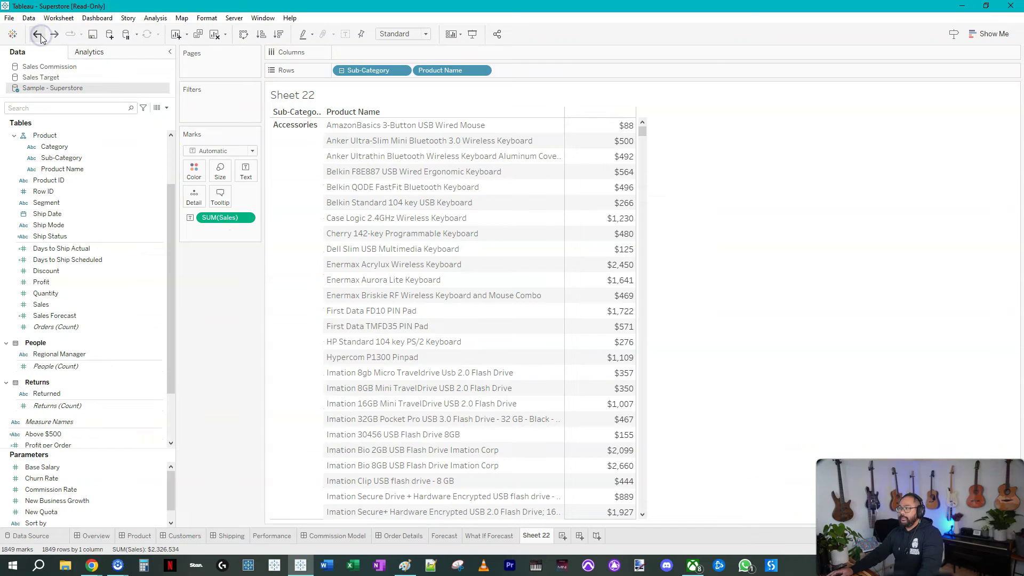
{"action": "left_click", "coordinate": [38, 35]}
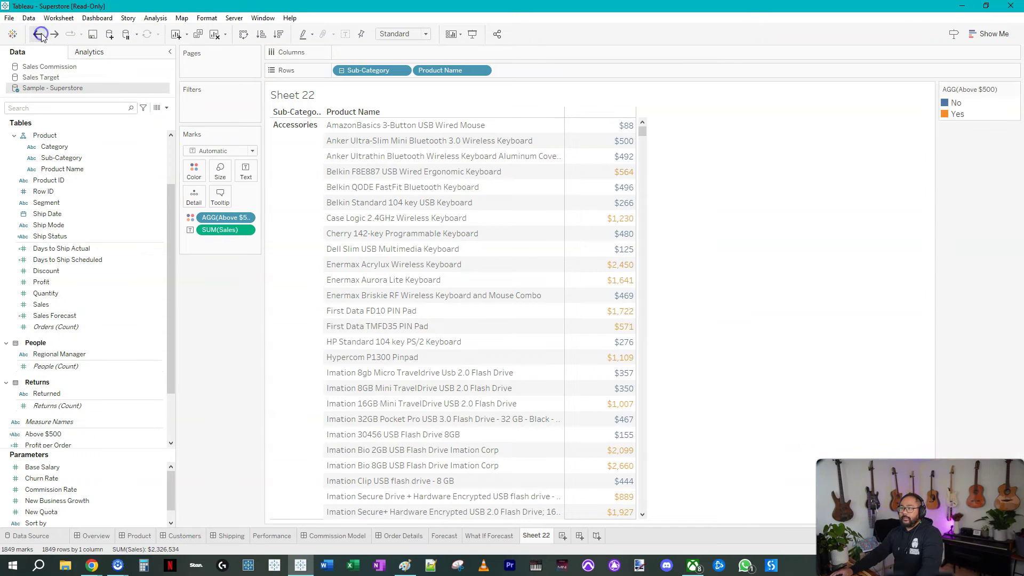
{"action": "left_click", "coordinate": [39, 34]}
Widen Product Name and keep only the 12 products from AmazonBasics mouse to Enermax Briskie.
{"action": "left_click", "coordinate": [548, 155]}
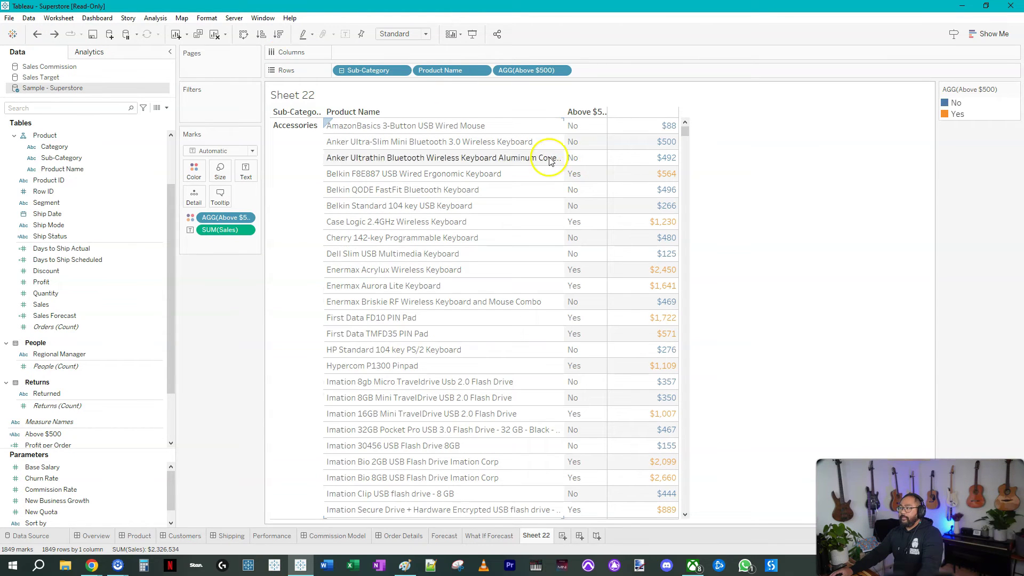
{"action": "left_click", "coordinate": [578, 144]}
{"action": "left_click_drag", "start_coordinate": [564, 137], "coordinate": [587, 139]}
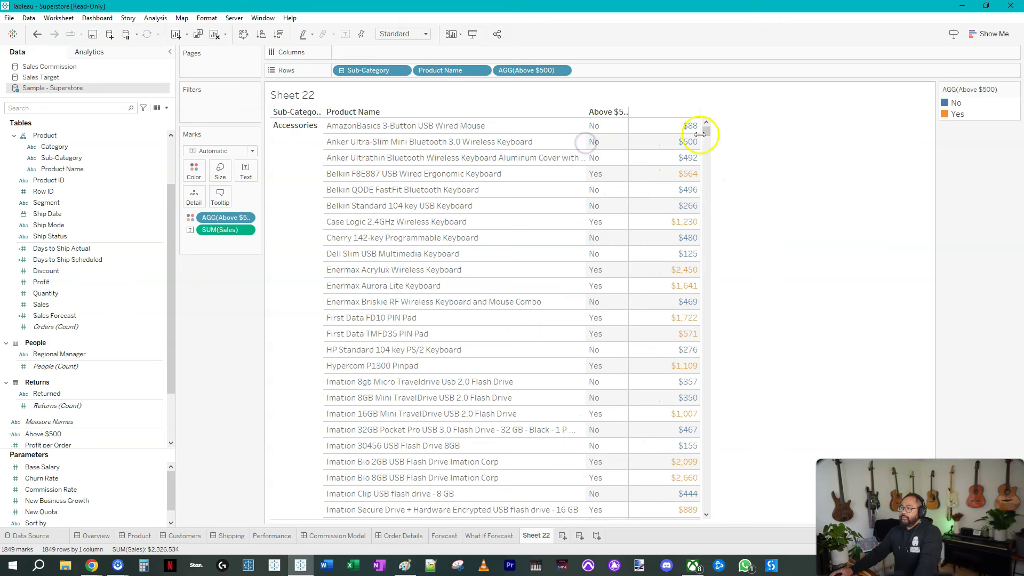
{"action": "left_click", "coordinate": [460, 125]}
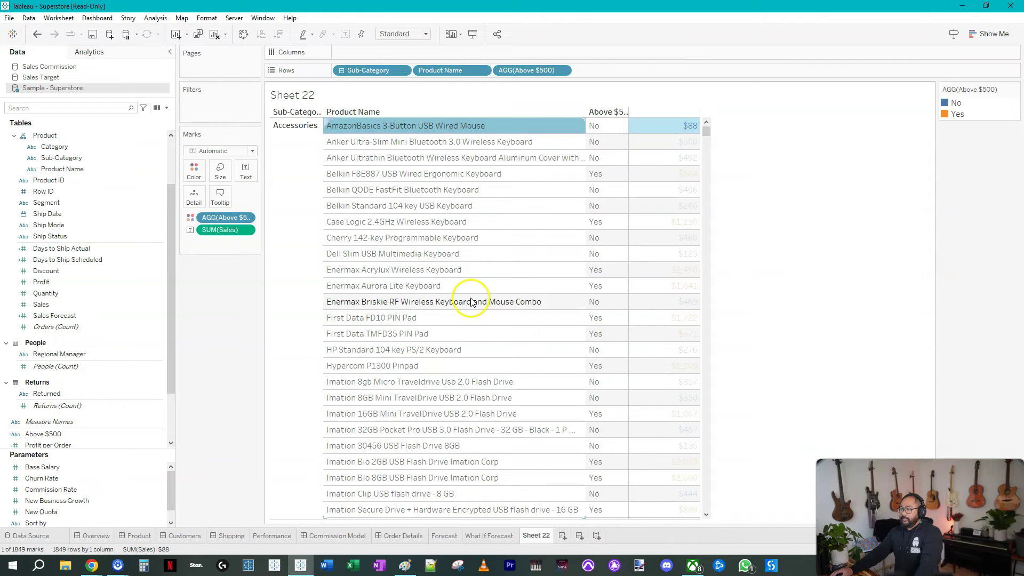
{"action": "left_click", "coordinate": [467, 302], "text": "shift"}
{"action": "left_click", "coordinate": [517, 315]}
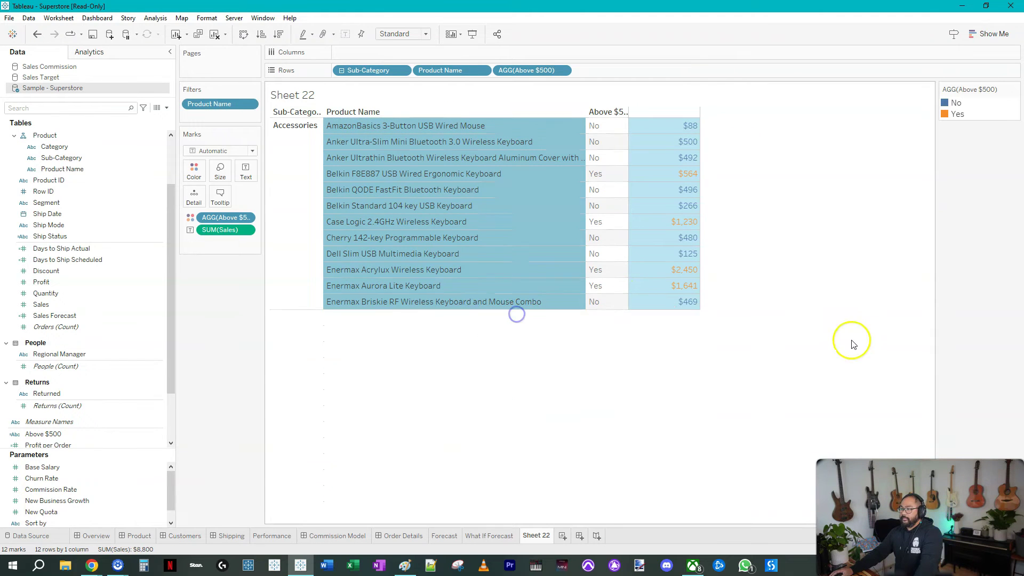
Check each product's sales against its Above $500 flag, e.g. Anker Ultrathin $492, Enermax Briskie $469.
{"action": "left_click", "coordinate": [809, 269]}
{"action": "left_click", "coordinate": [608, 174]}
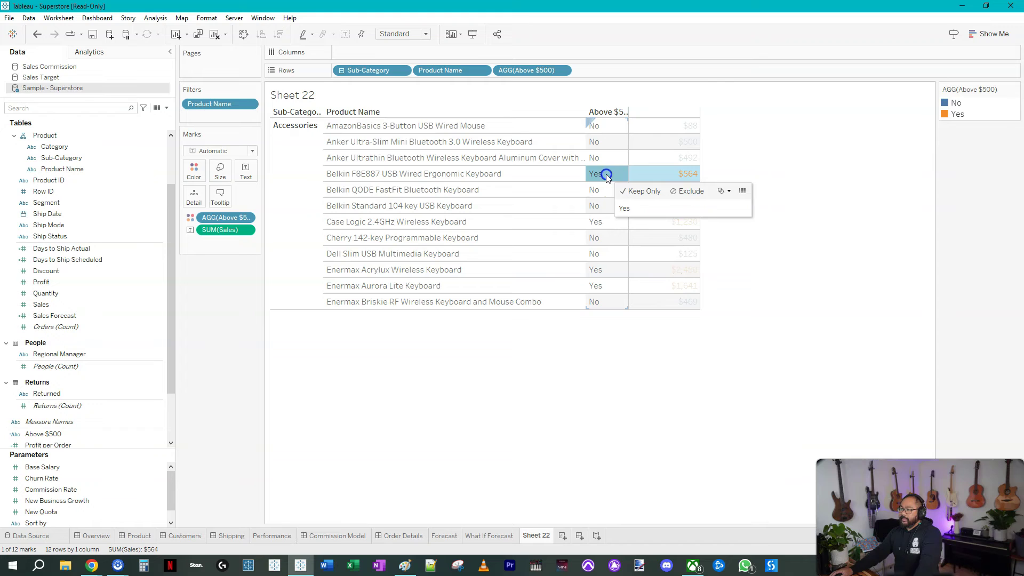
{"action": "left_click", "coordinate": [609, 219]}
{"action": "left_click", "coordinate": [609, 271]}
{"action": "left_click", "coordinate": [608, 286]}
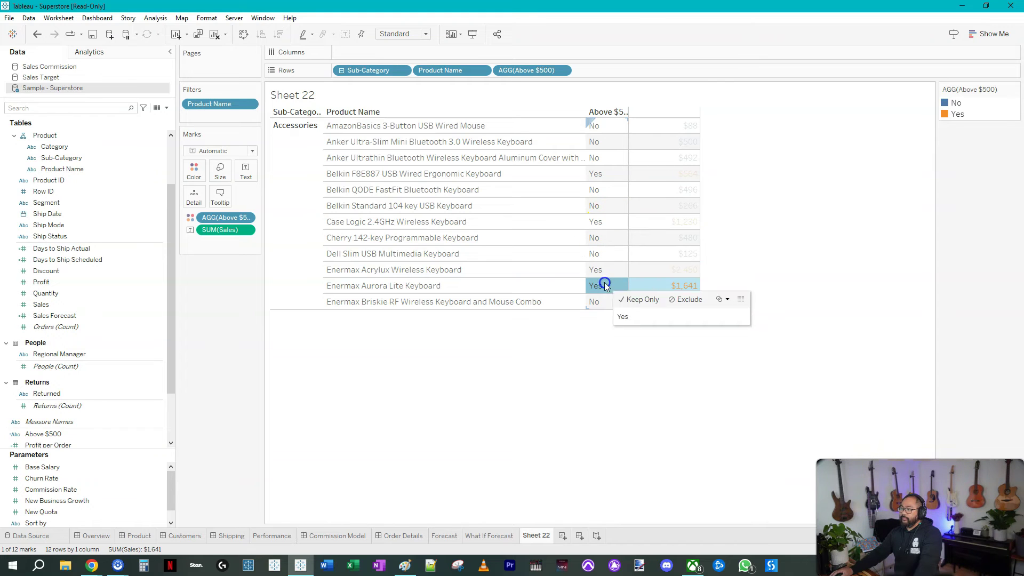
{"action": "left_click", "coordinate": [606, 126]}
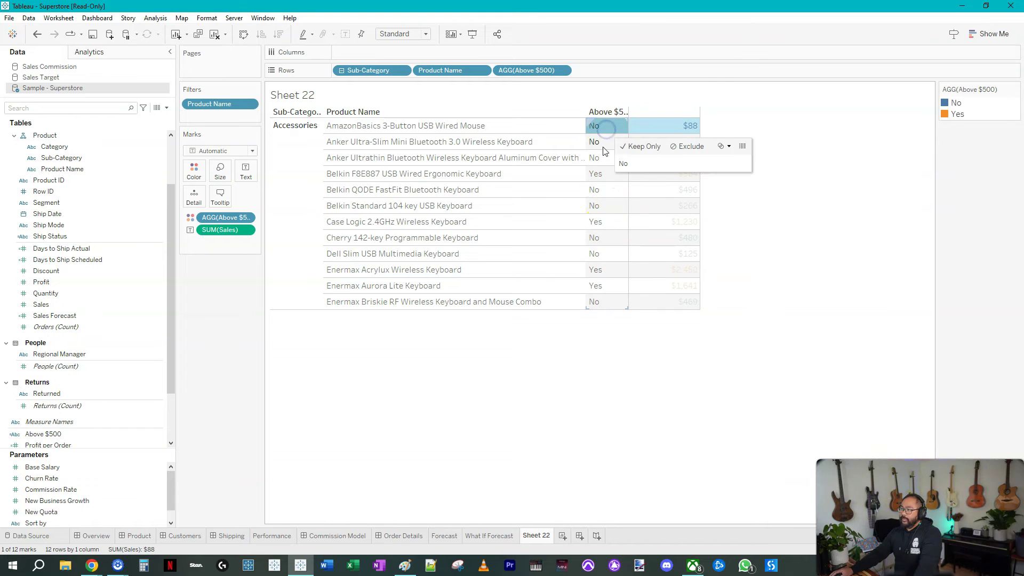
{"action": "left_click", "coordinate": [604, 141]}
{"action": "left_click", "coordinate": [603, 158]}
{"action": "left_click", "coordinate": [601, 190]}
{"action": "left_click", "coordinate": [600, 206]}
{"action": "left_click", "coordinate": [599, 237]}
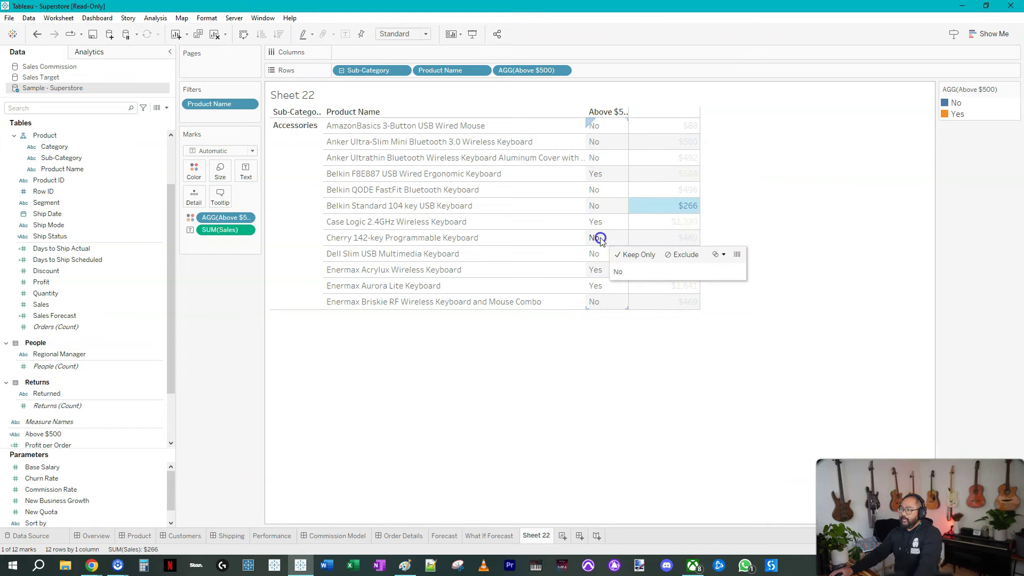
{"action": "left_click", "coordinate": [599, 254]}
{"action": "left_click", "coordinate": [594, 302]}
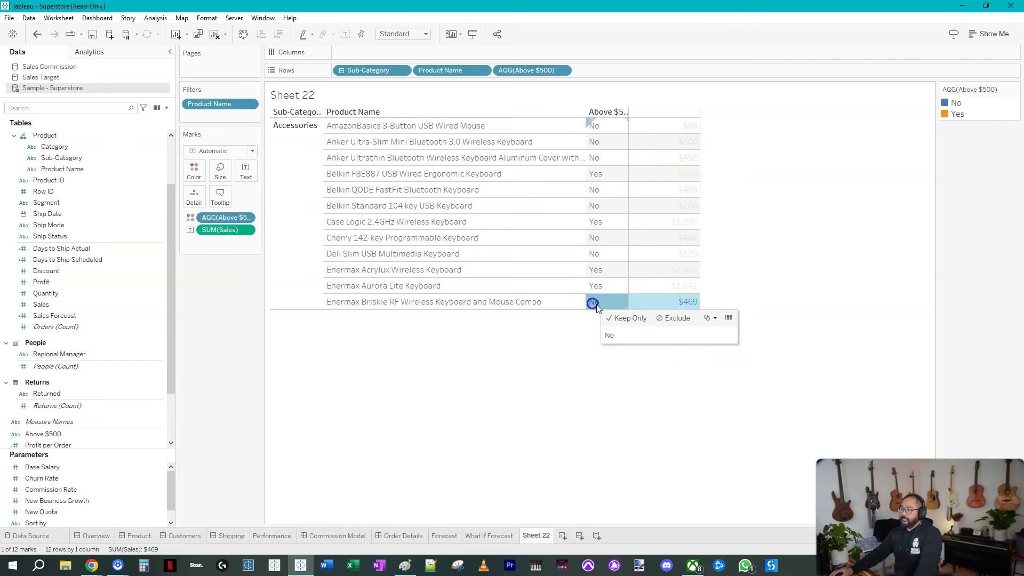
{"action": "left_click", "coordinate": [753, 220]}
{"action": "left_click", "coordinate": [621, 177]}
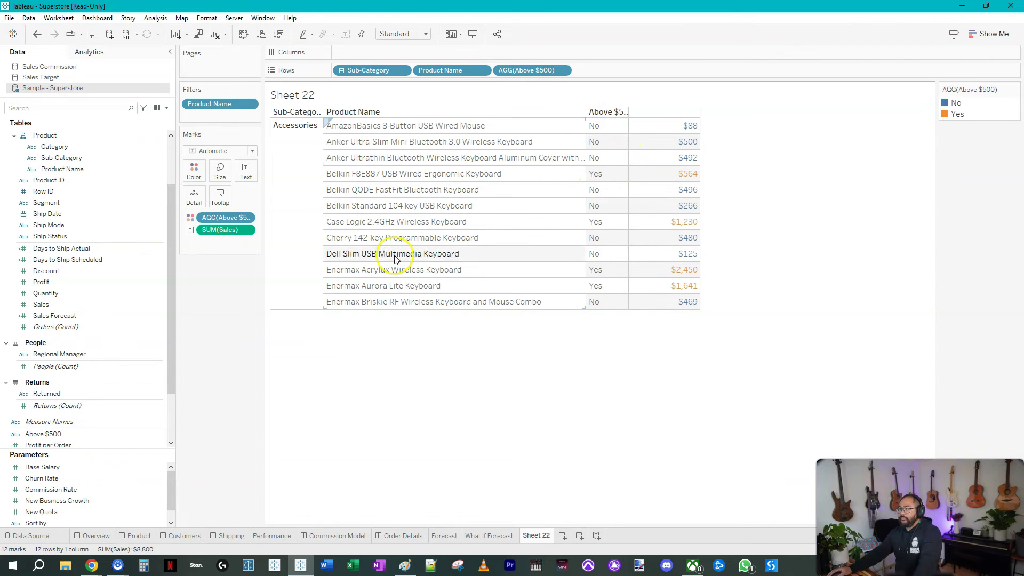
Remove SUM(Sales) and the Above $500 field from Marks and Rows, leaving only product names.
{"action": "left_click", "coordinate": [223, 230]}
{"action": "left_click_drag", "start_coordinate": [223, 230], "coordinate": [212, 307]}
{"action": "left_click_drag", "start_coordinate": [506, 73], "coordinate": [206, 336]}
Browse the Data pane, expand the Location fields, and bring up the data field dropdown menu.
{"action": "left_click", "coordinate": [135, 209]}
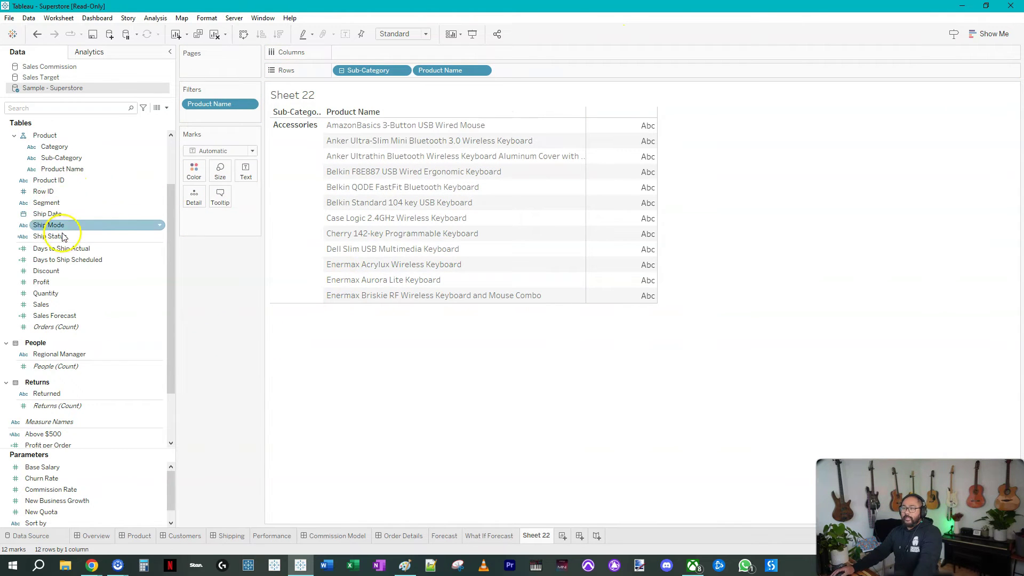
{"action": "scroll", "coordinate": [64, 224], "scroll_direction": "up", "scroll_amount": 3}
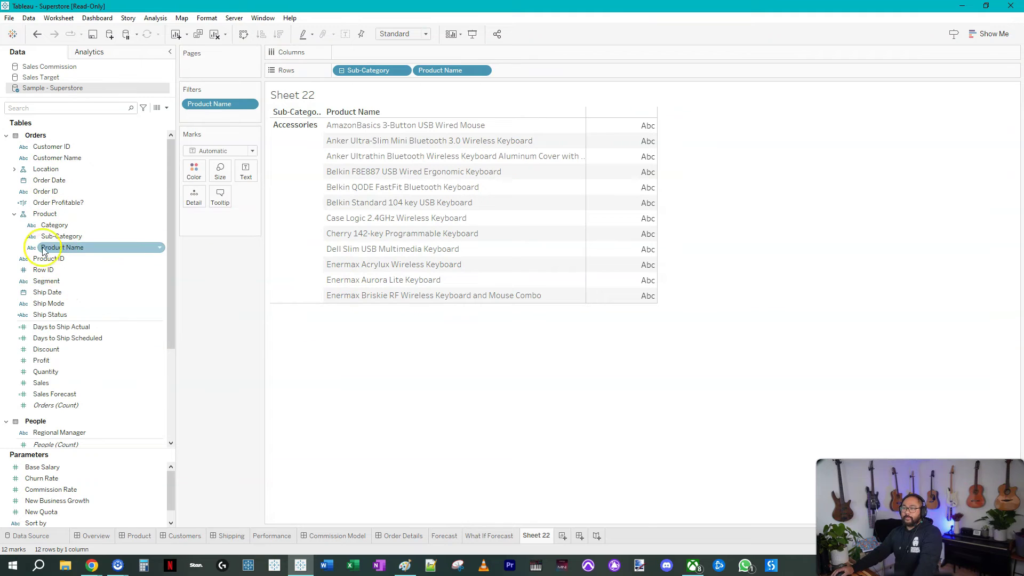
{"action": "scroll", "coordinate": [59, 355], "scroll_direction": "down", "scroll_amount": 5}
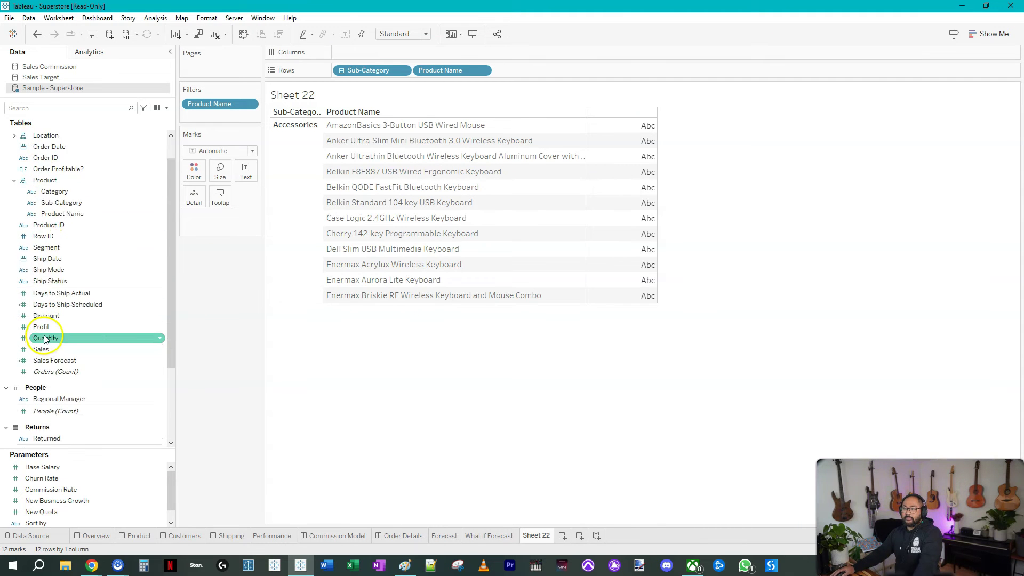
{"action": "scroll", "coordinate": [78, 366], "scroll_direction": "up", "scroll_amount": 5}
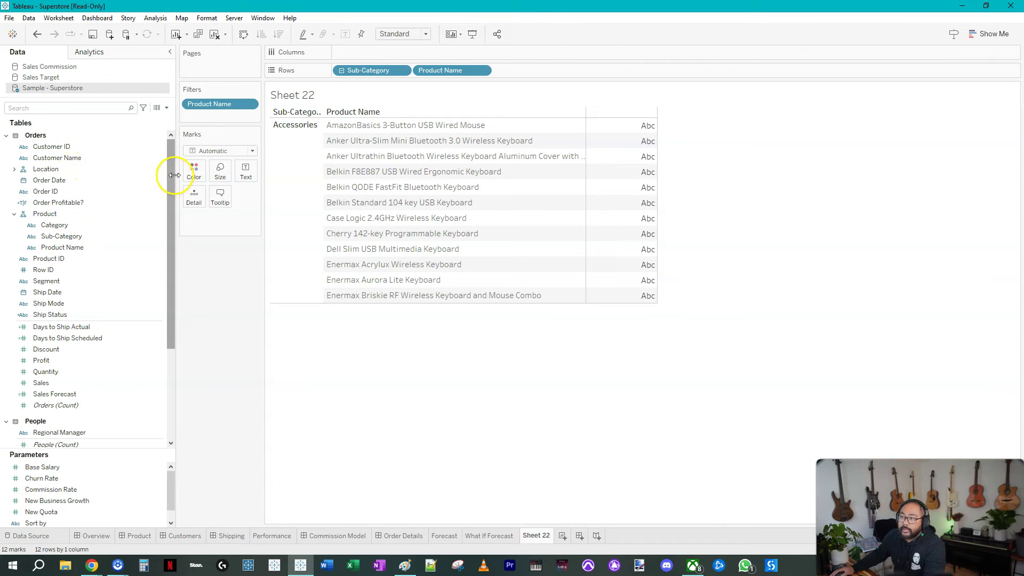
{"action": "left_click", "coordinate": [13, 168]}
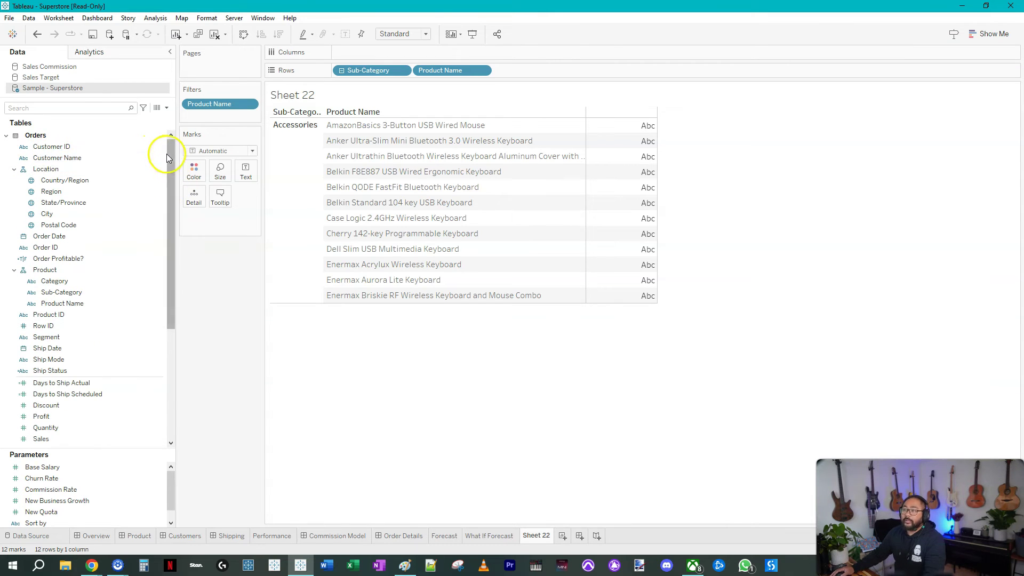
{"action": "left_click_drag", "start_coordinate": [167, 154], "coordinate": [165, 281]}
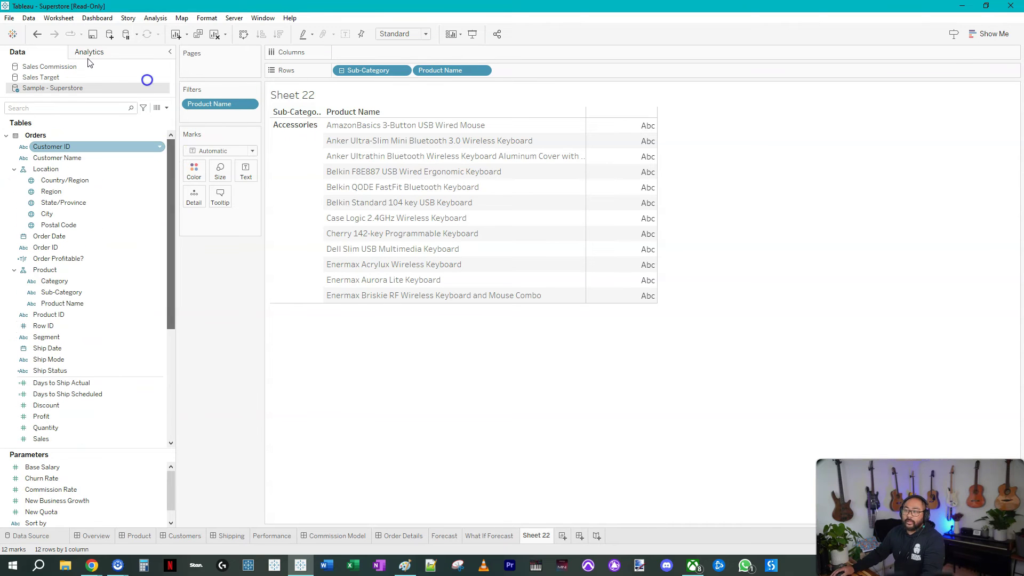
{"action": "left_click", "coordinate": [166, 109]}
Write a new calculated field: { Fixed [Sub-Category],[Product Name] : sum([Sales]) }.
{"action": "left_click", "coordinate": [146, 118]}
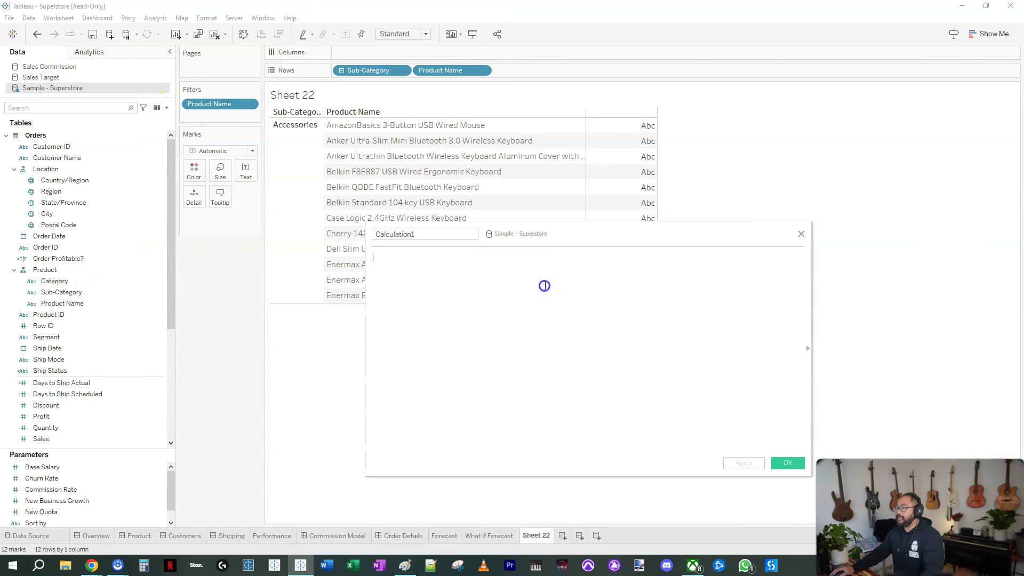
{"action": "type", "text": "{ Fixed"}
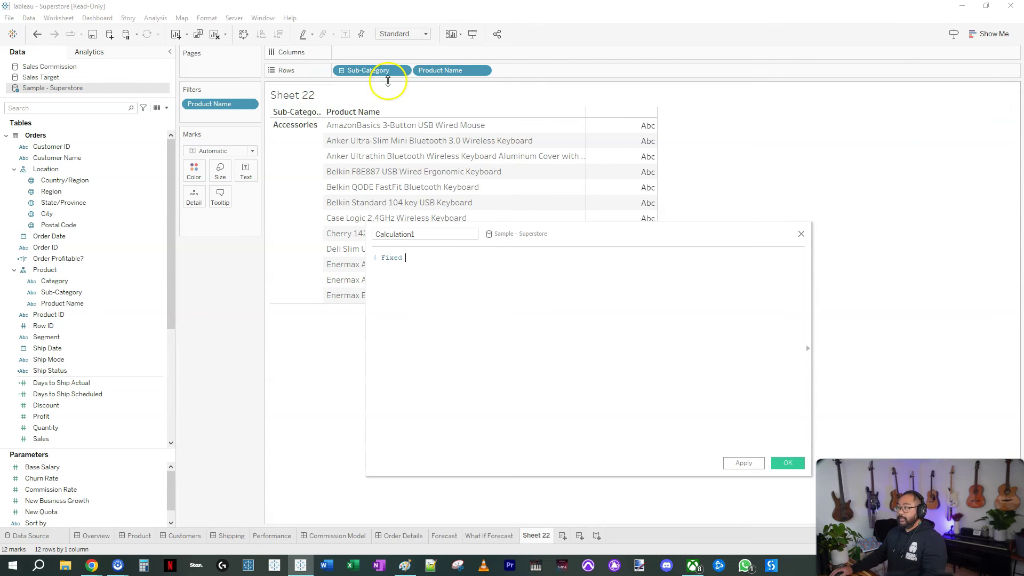
{"action": "left_click_drag", "start_coordinate": [387, 71], "coordinate": [483, 275]}
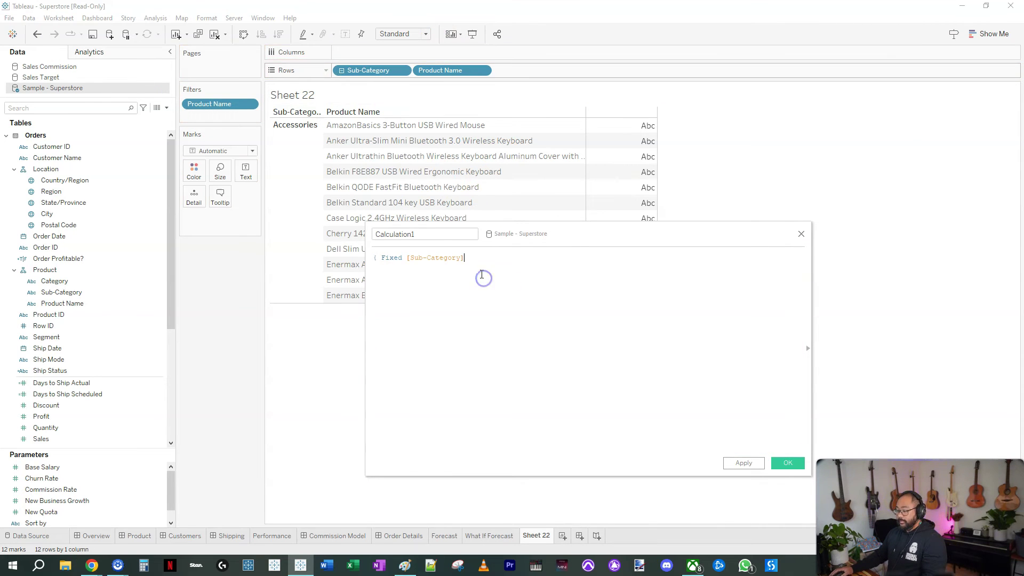
{"action": "type", "text": ","}
{"action": "left_click_drag", "start_coordinate": [453, 71], "coordinate": [558, 311]}
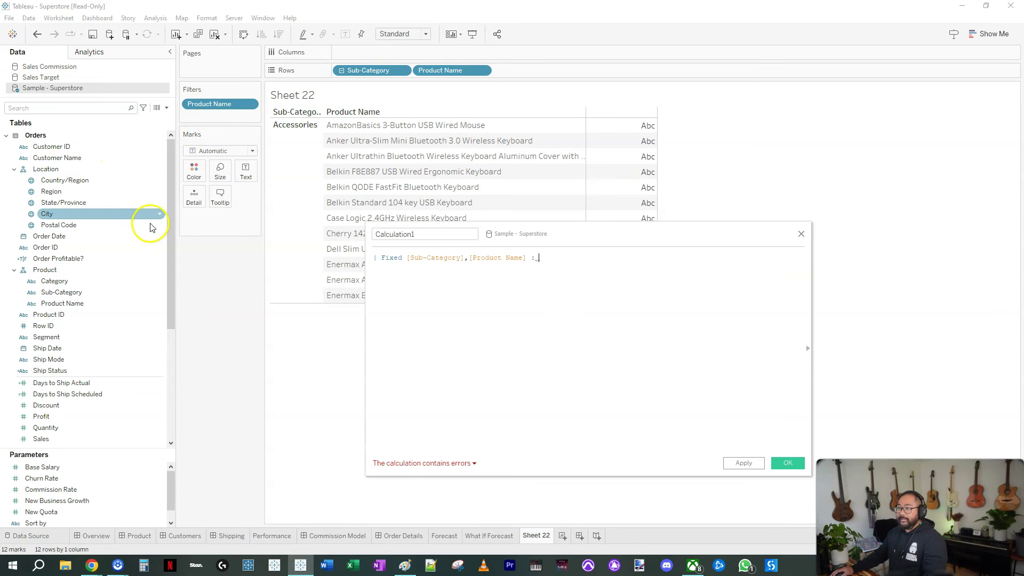
{"action": "scroll", "coordinate": [128, 378], "scroll_direction": "down", "scroll_amount": 2}
{"action": "type", "text": "su"}
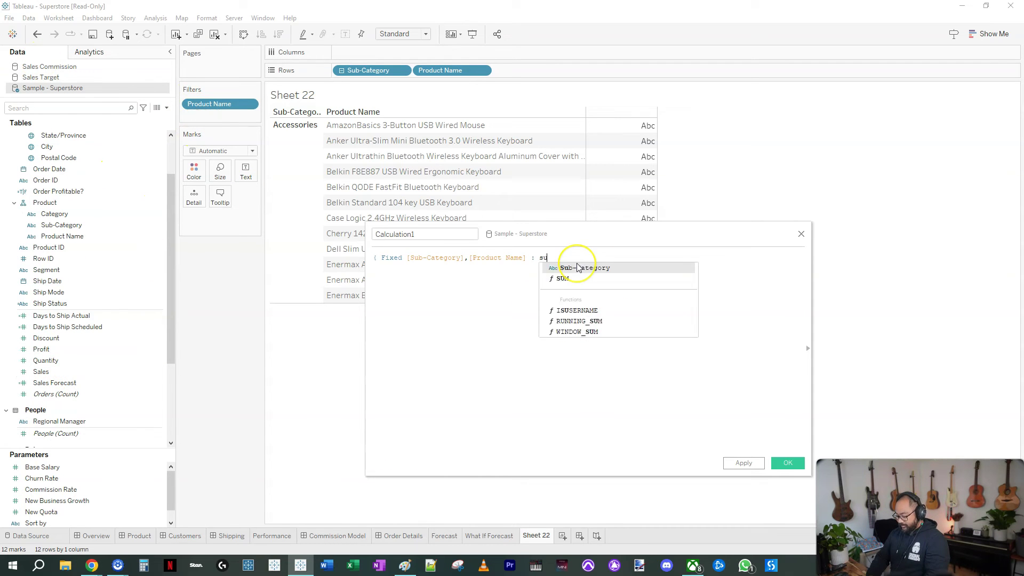
{"action": "type", "text": "m([Sales])"}
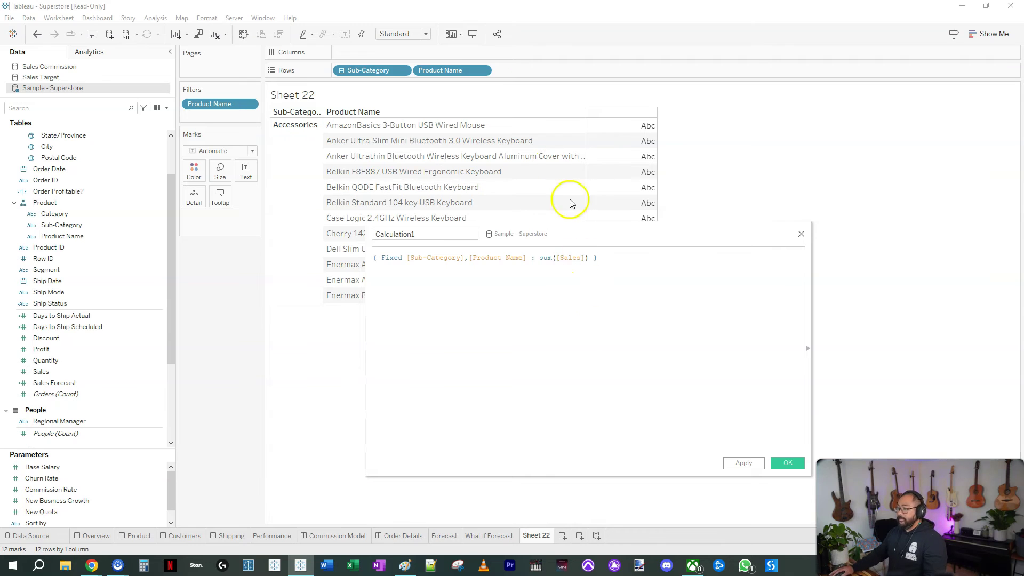
{"action": "scroll", "coordinate": [596, 324], "scroll_direction": "up", "scroll_amount": 3}
Name the calculation LOD, save it, and briefly test it as table text before removing it.
{"action": "left_click", "coordinate": [419, 234]}
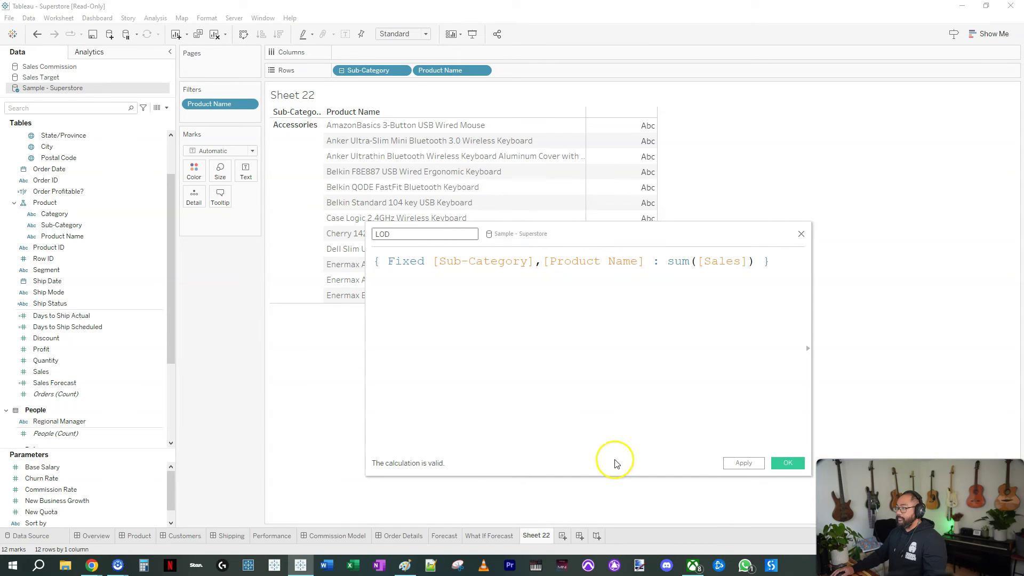
{"action": "left_click", "coordinate": [788, 463]}
{"action": "left_click_drag", "start_coordinate": [74, 358], "coordinate": [246, 171]}
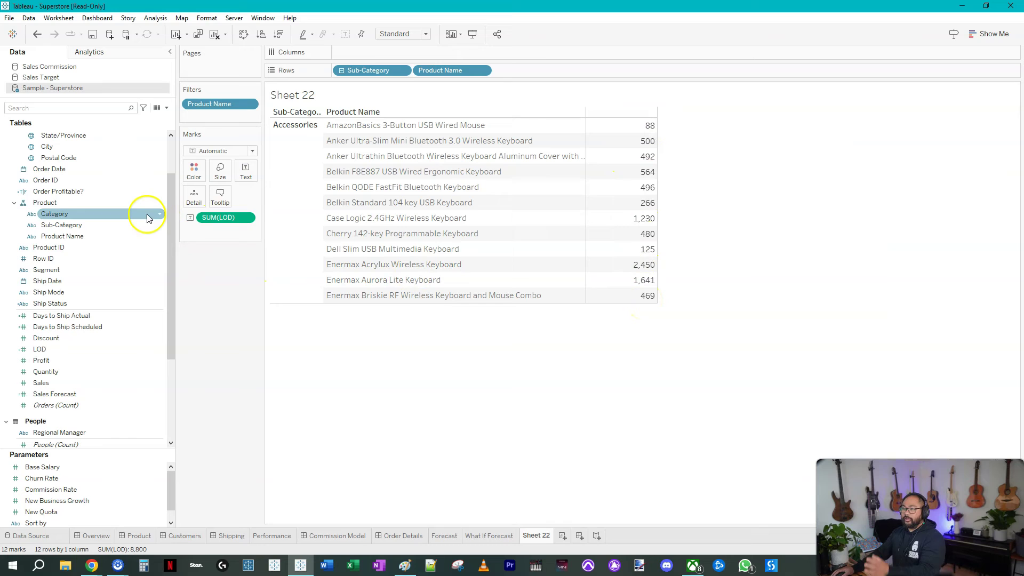
{"action": "left_click_drag", "start_coordinate": [231, 219], "coordinate": [237, 284]}
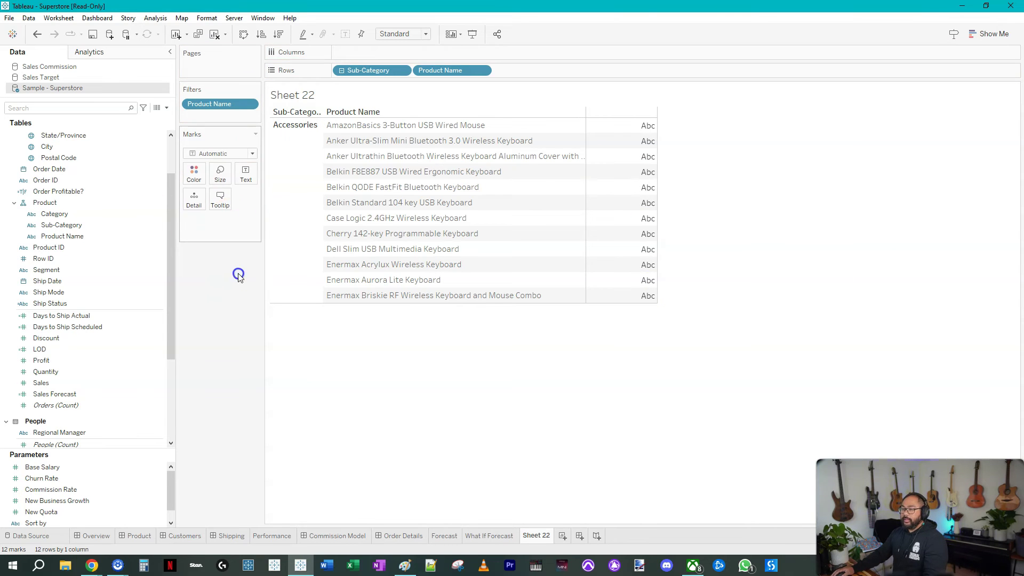
Open the LOD calculation for editing and add a blank line above the FIXED expression.
{"action": "left_click", "coordinate": [35, 348]}
{"action": "right_click", "coordinate": [35, 349]}
{"action": "left_click", "coordinate": [88, 159]}
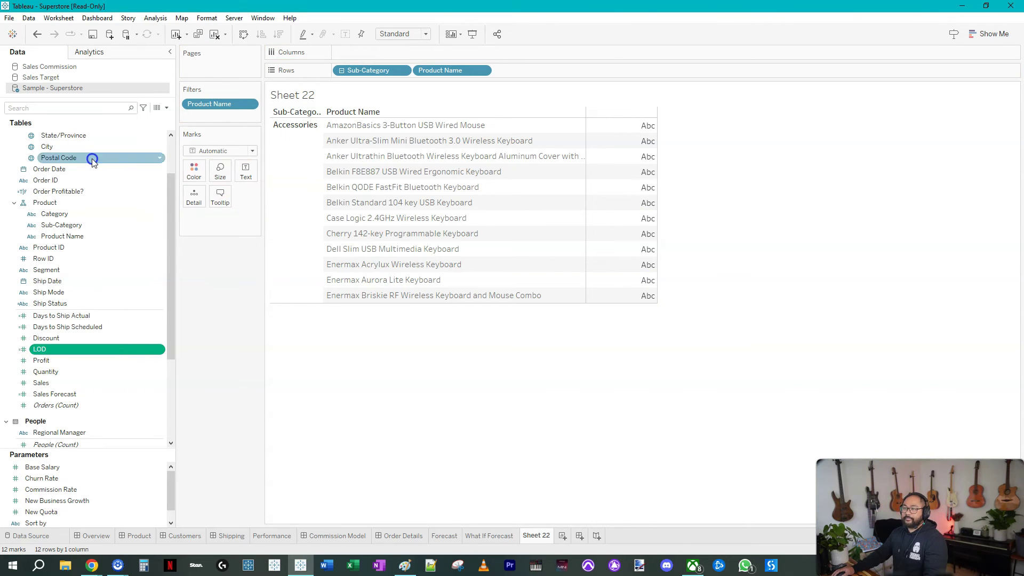
{"action": "left_click", "coordinate": [375, 257]}
{"action": "left_click_drag", "start_coordinate": [375, 257], "coordinate": [586, 264]}
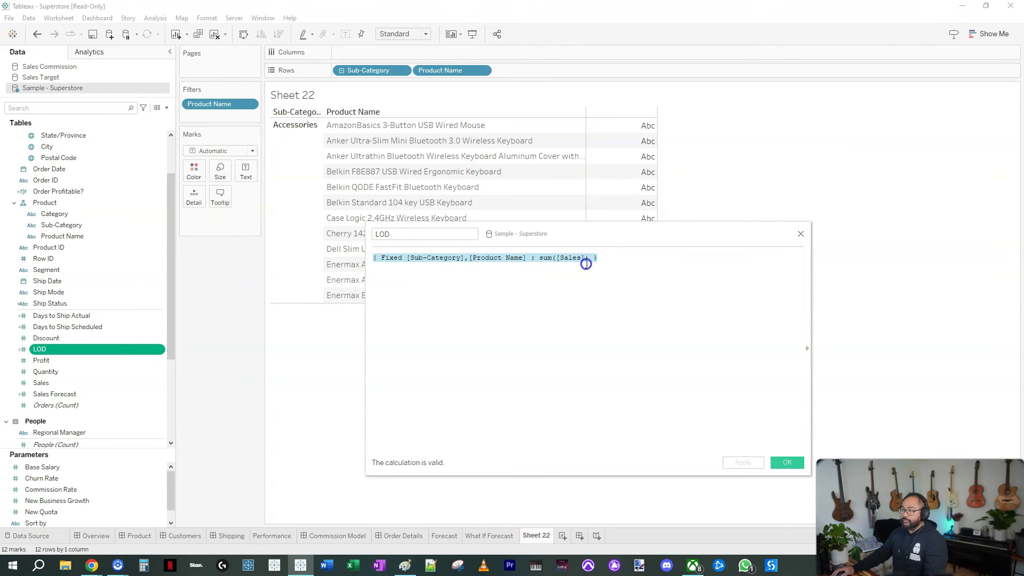
{"action": "left_click_drag", "start_coordinate": [656, 116], "coordinate": [627, 158]}
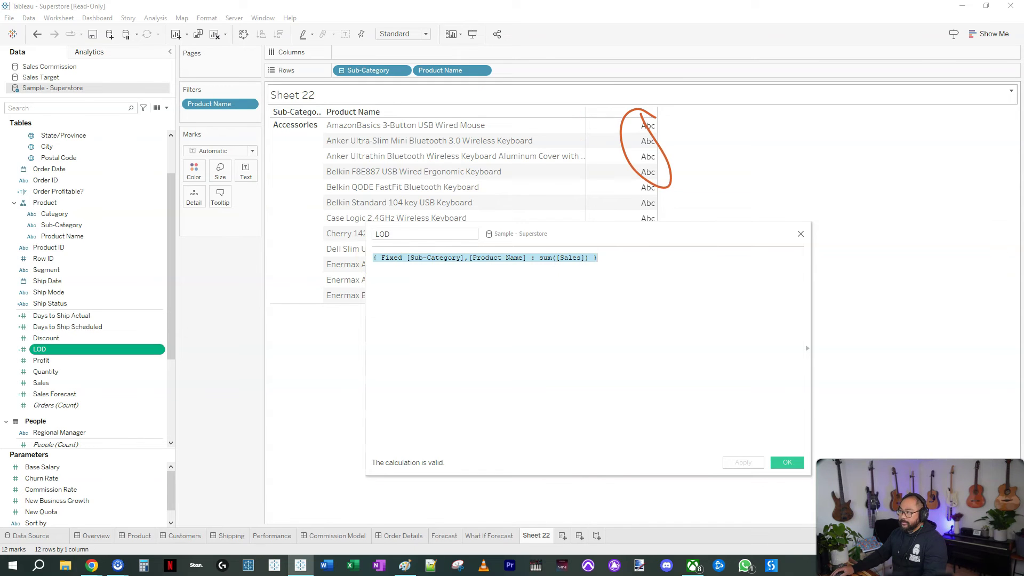
{"action": "left_click", "coordinate": [375, 257]}
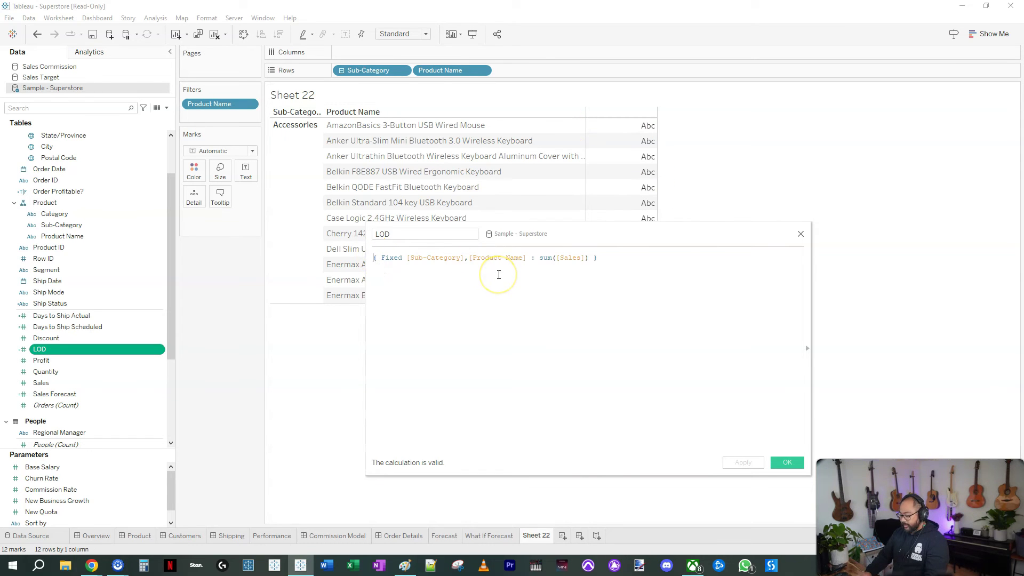
{"action": "key", "text": "Return"}
{"action": "key", "text": "Return"}
Wrap the FIXED expression as IF … > 500 THEN 'Yes' ELSE 'No' END and save.
{"action": "type", "text": "if"}
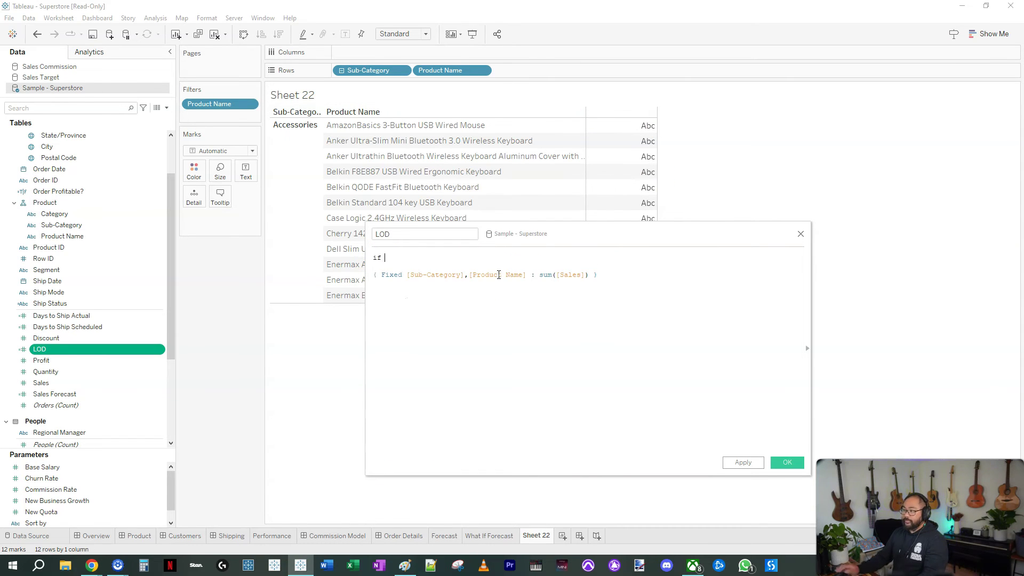
{"action": "scroll", "coordinate": [499, 275], "scroll_direction": "up", "scroll_amount": 2}
{"action": "left_click_drag", "start_coordinate": [771, 291], "coordinate": [360, 288]}
{"action": "left_click", "coordinate": [781, 289]}
{"action": "scroll", "coordinate": [784, 291], "scroll_direction": "down", "scroll_amount": 1}
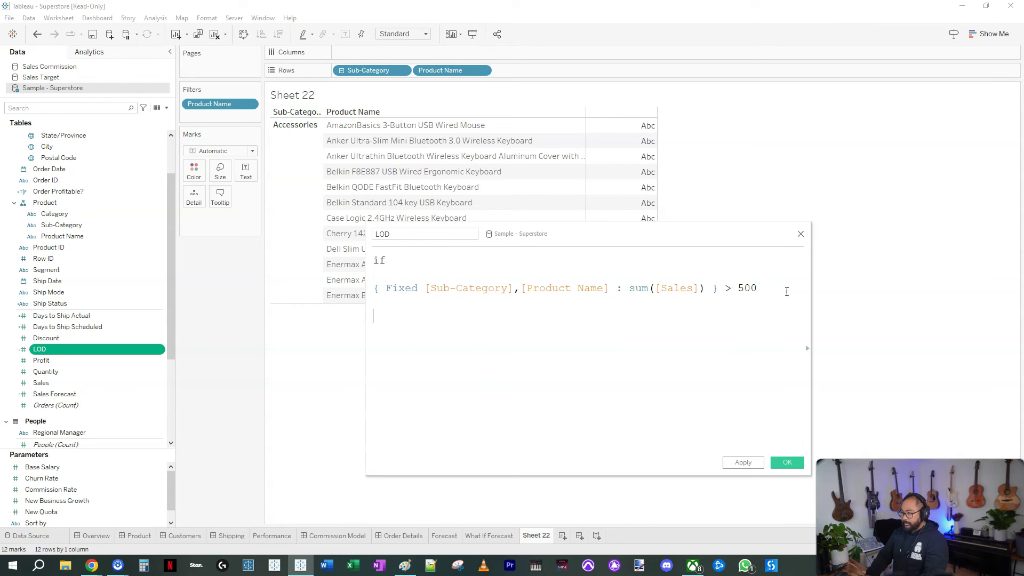
{"action": "type", "text": "then 'Yes' else 'No end"}
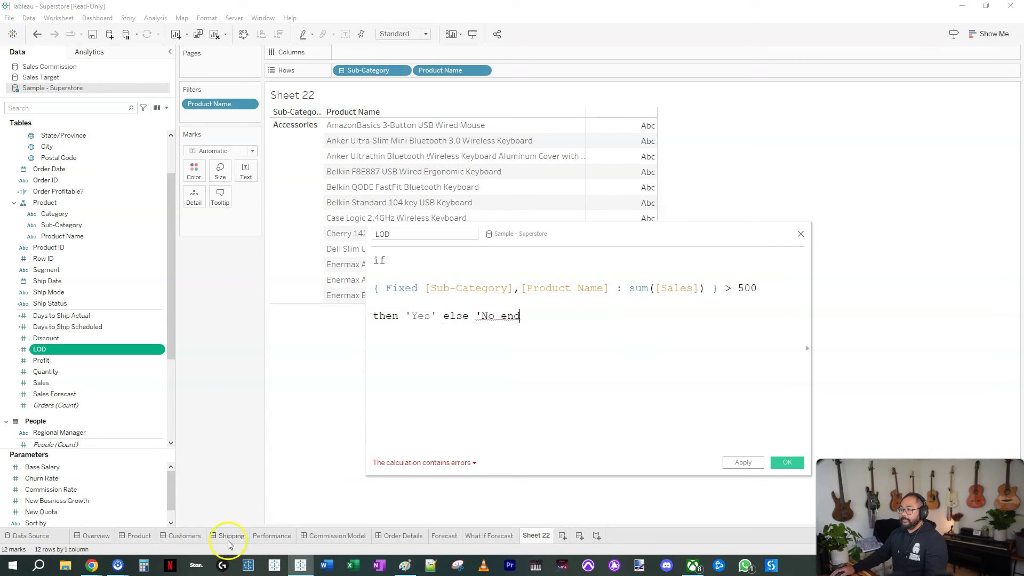
{"action": "left_click", "coordinate": [497, 316]}
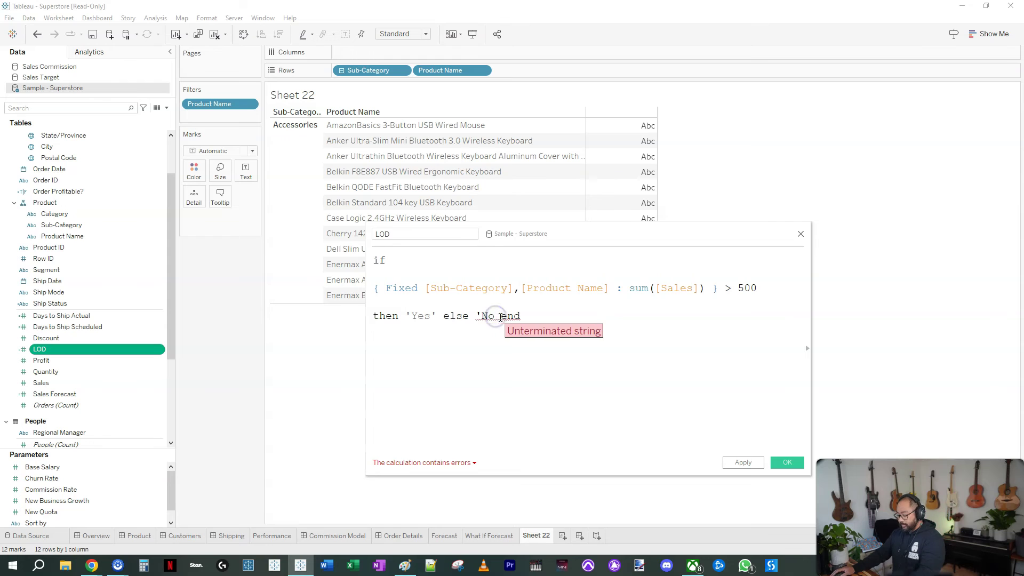
{"action": "type", "text": "'"}
{"action": "left_click", "coordinate": [531, 315]}
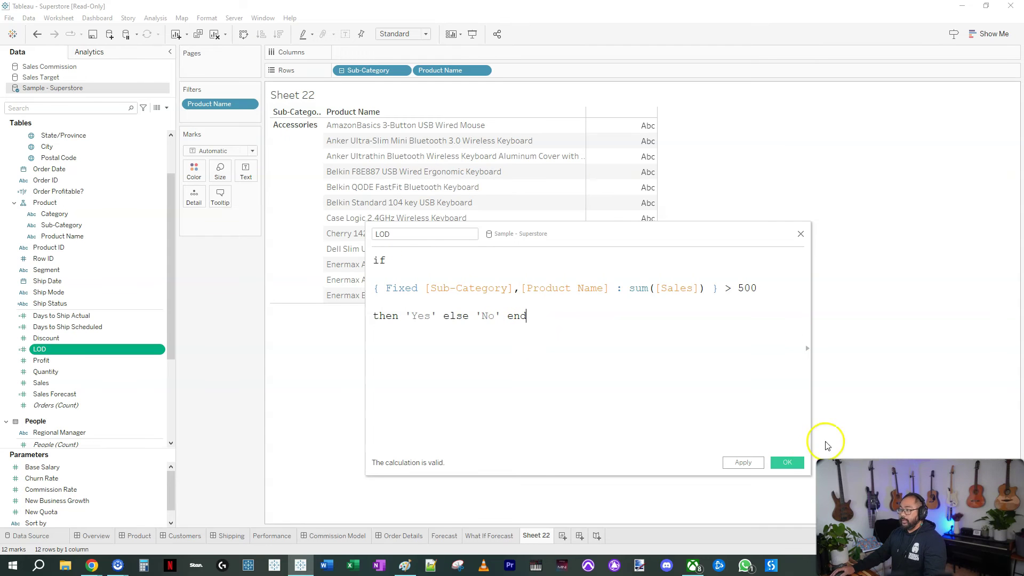
{"action": "left_click", "coordinate": [788, 462]}
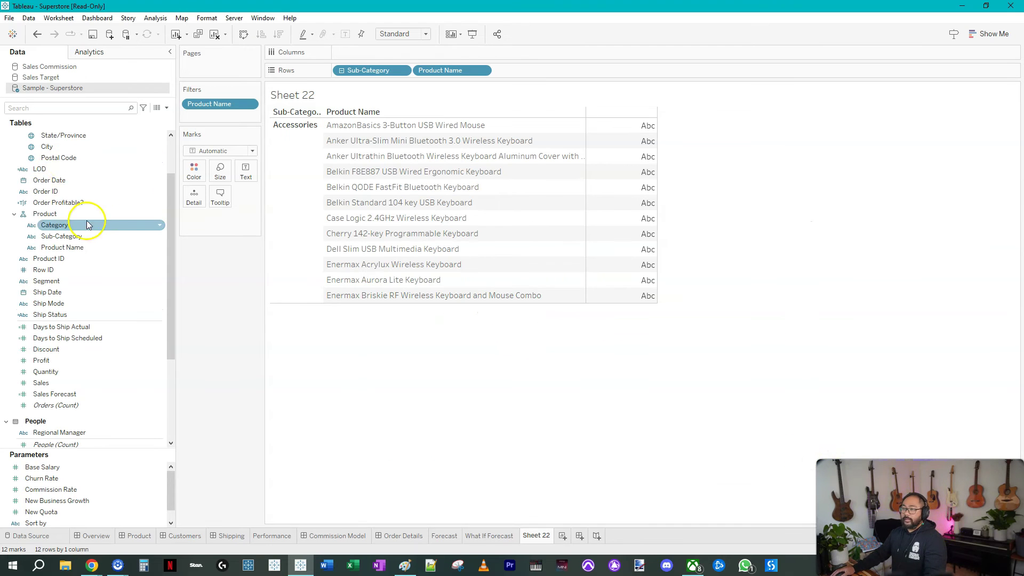
Add the LOD Yes/No field to Rows beside each product name.
{"action": "left_click", "coordinate": [67, 360]}
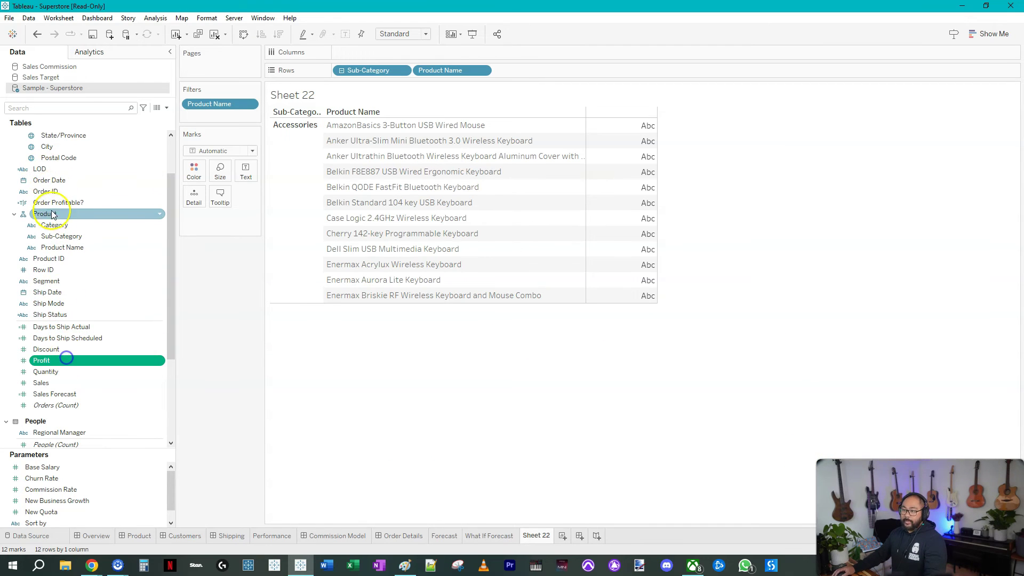
{"action": "left_click", "coordinate": [46, 170]}
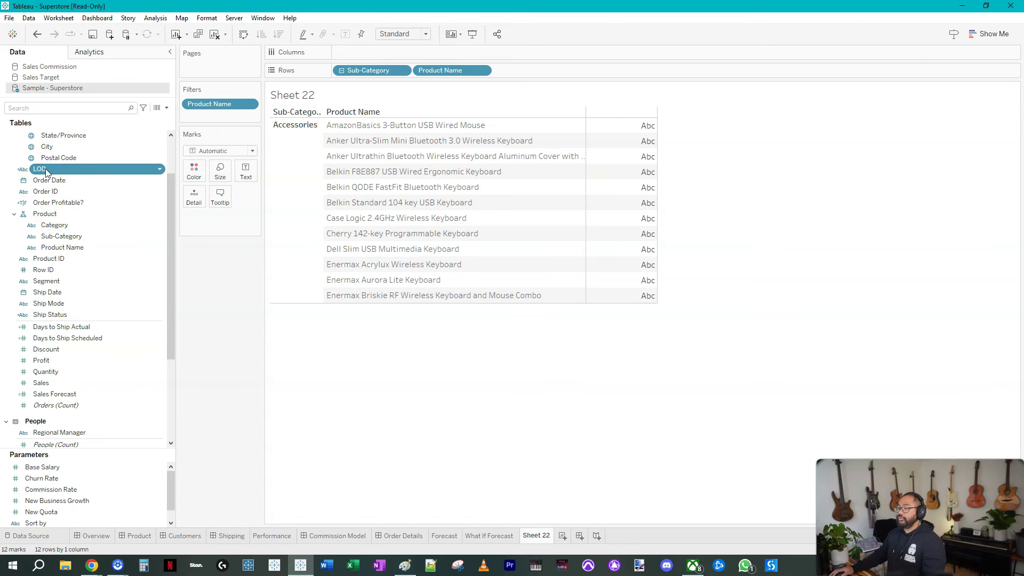
{"action": "left_click_drag", "start_coordinate": [46, 171], "coordinate": [530, 70]}
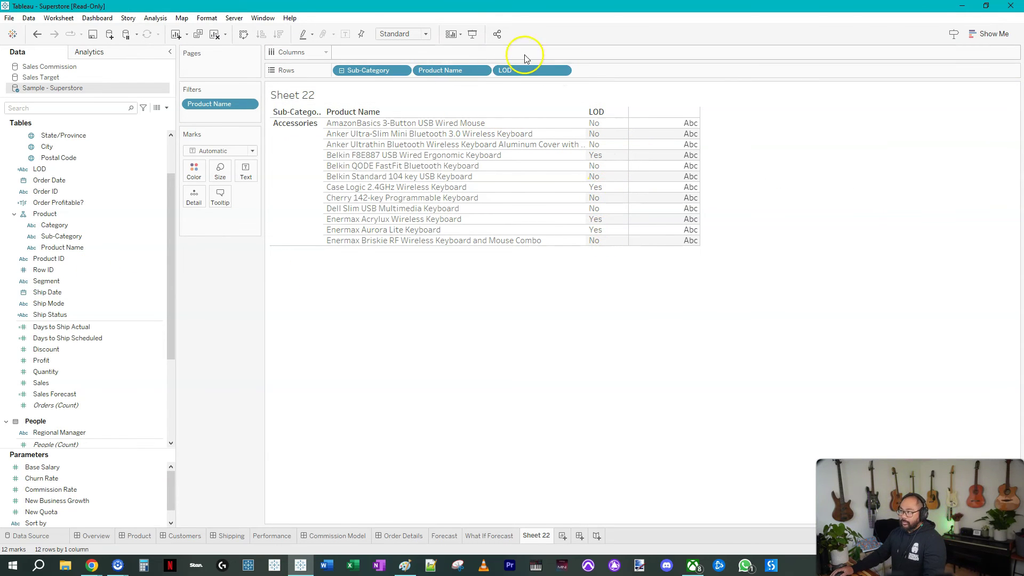
Put CNT(LOD) on the Text mark so each of the 12 rows shows a count of 1.
{"action": "left_click", "coordinate": [41, 169]}
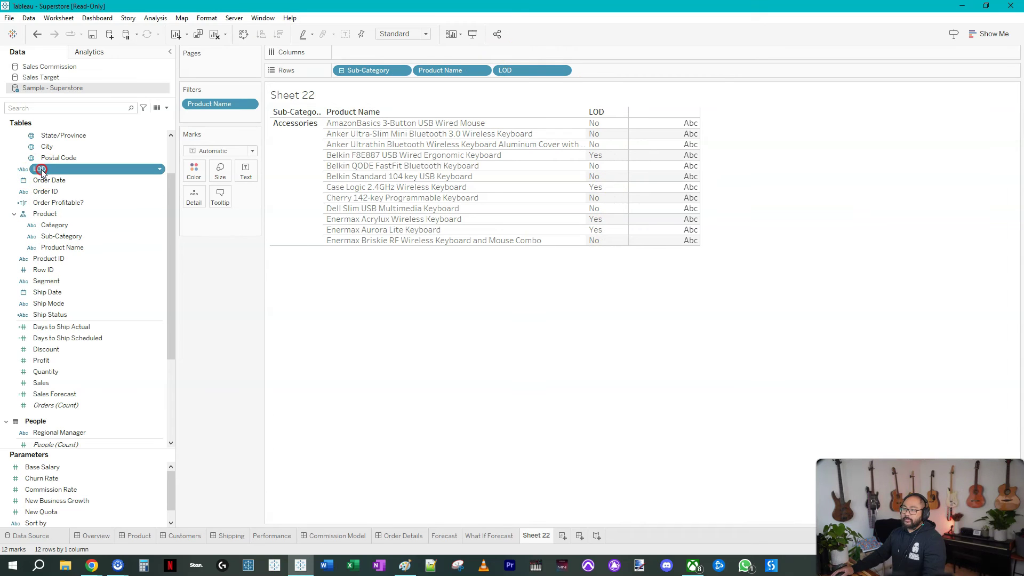
{"action": "left_click_drag", "start_coordinate": [42, 171], "coordinate": [243, 174]}
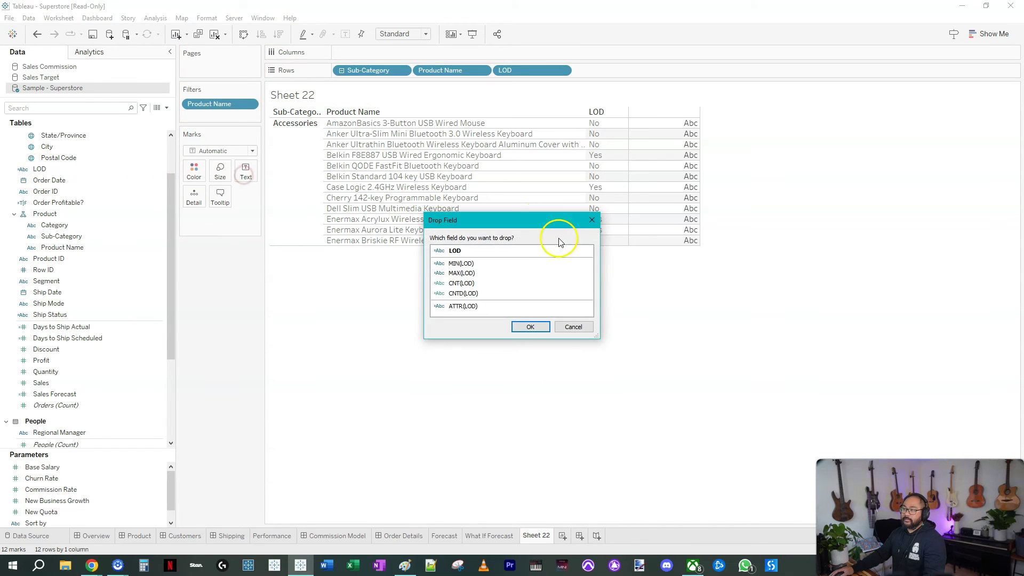
{"action": "left_click", "coordinate": [495, 283]}
{"action": "double_click", "coordinate": [495, 283]}
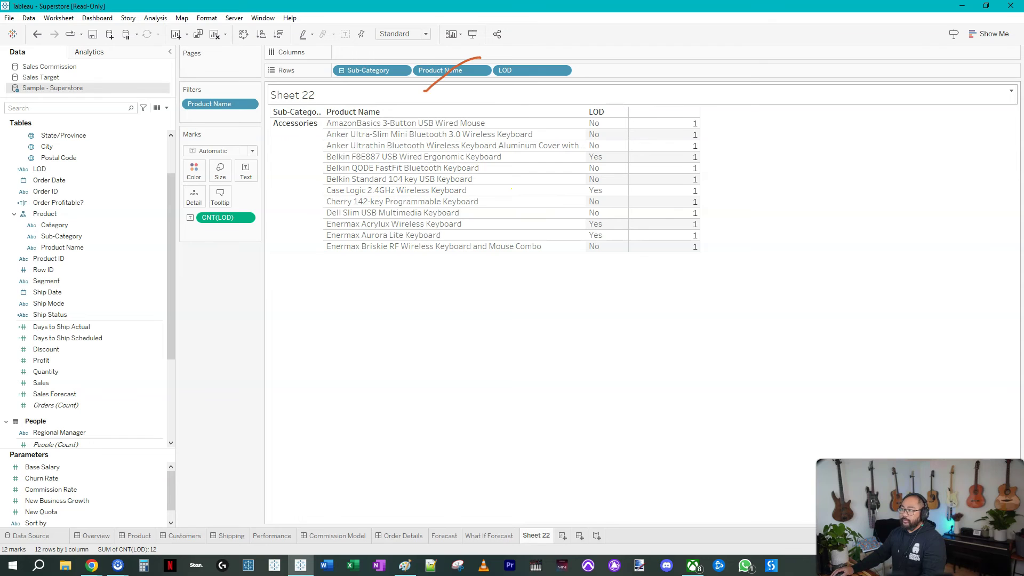
{"action": "left_click_drag", "start_coordinate": [425, 52], "coordinate": [497, 106]}
{"action": "mouse_move", "coordinate": [688, 100]}
{"action": "left_mouse_down"}
{"action": "mouse_move", "coordinate": [660, 248]}
{"action": "mouse_move", "coordinate": [731, 197]}
{"action": "mouse_move", "coordinate": [682, 112]}
{"action": "left_mouse_up"}
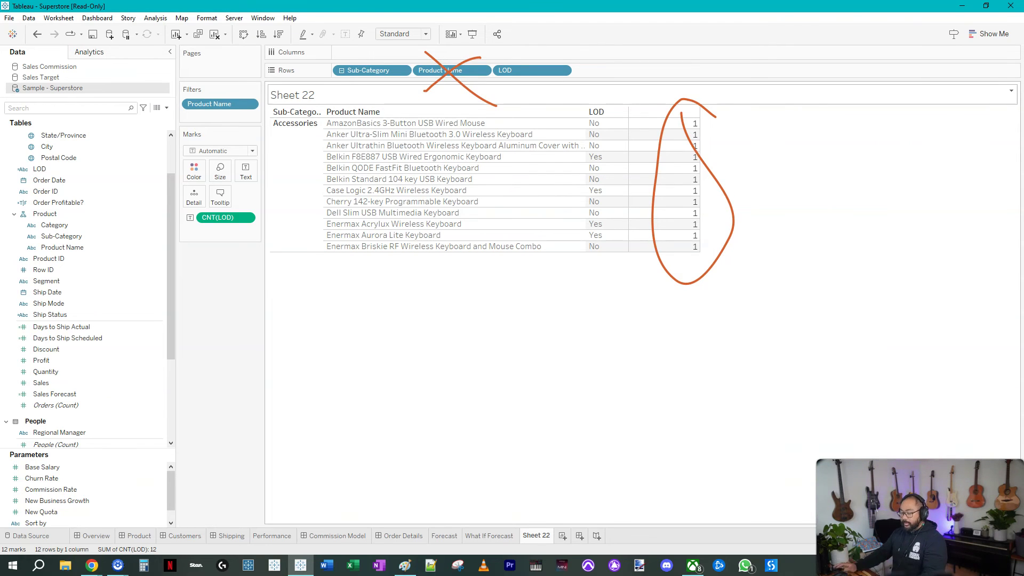
{"action": "key", "text": "Escape"}
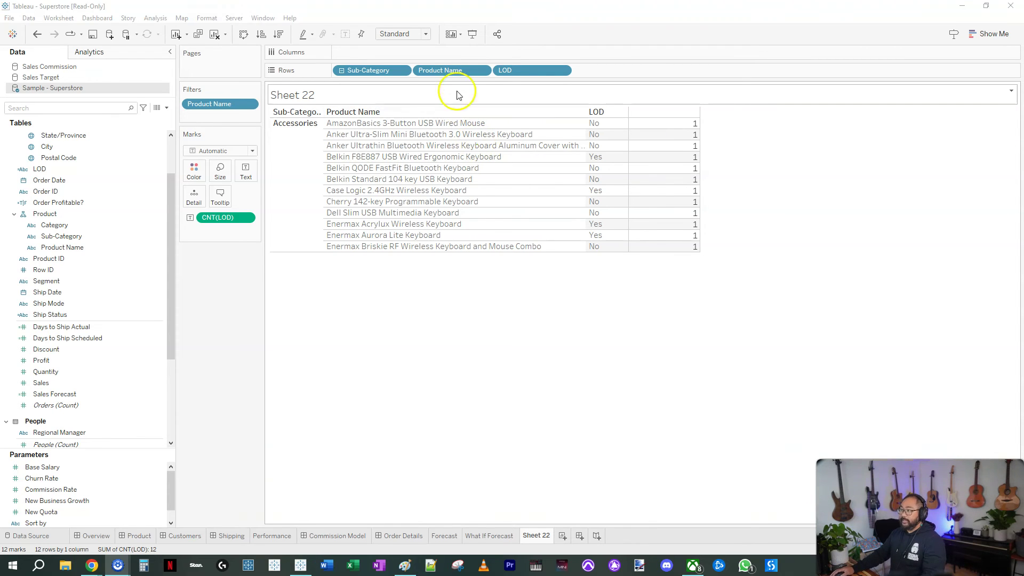
Drop Product Name from Rows and Filters, leaving No/Yes counts per sub-category totalling 1,849.
{"action": "left_click_drag", "start_coordinate": [457, 70], "coordinate": [221, 322]}
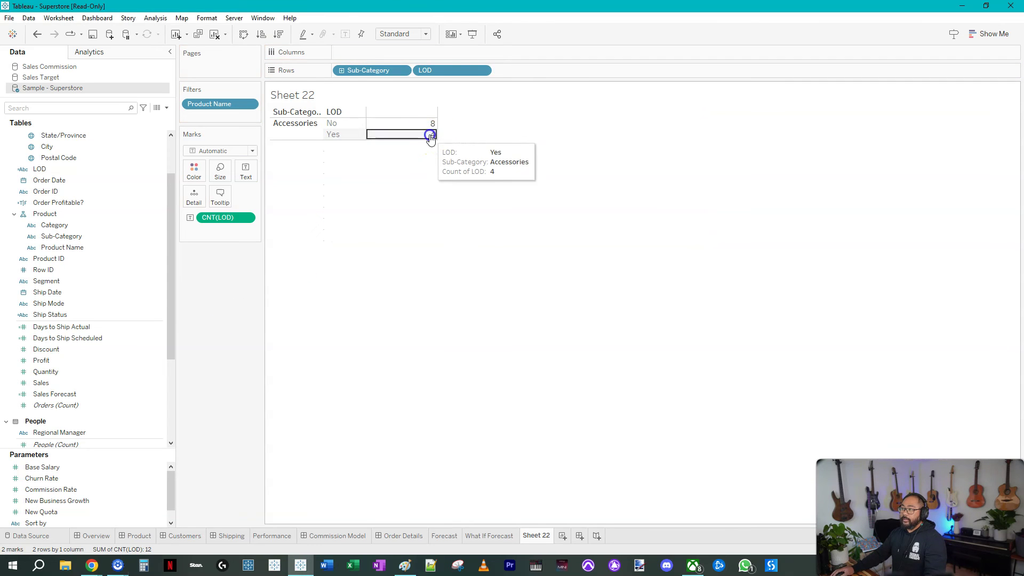
{"action": "left_click", "coordinate": [433, 136]}
{"action": "left_click", "coordinate": [429, 134]}
{"action": "left_click", "coordinate": [489, 118]}
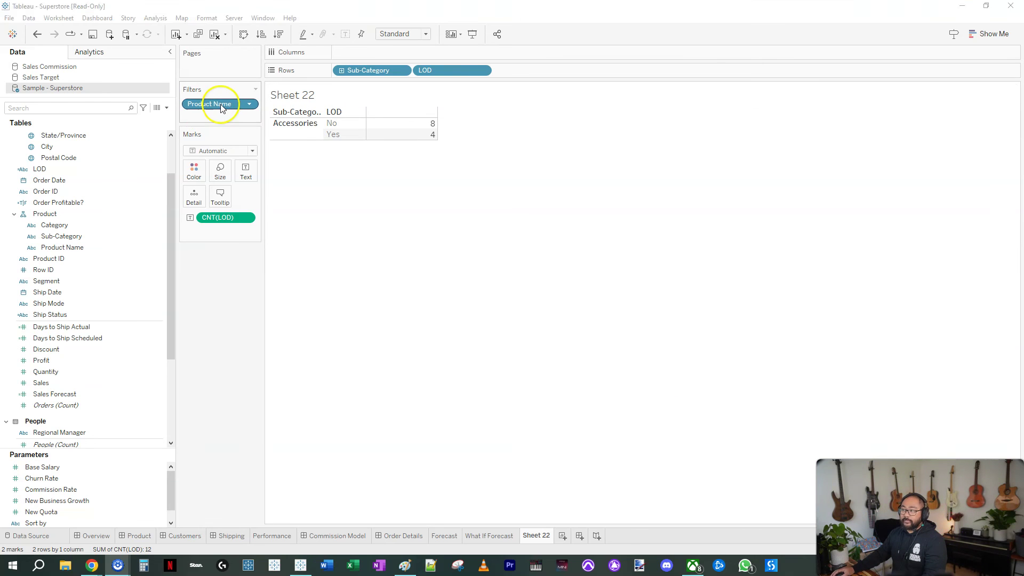
{"action": "left_click_drag", "start_coordinate": [216, 103], "coordinate": [237, 298]}
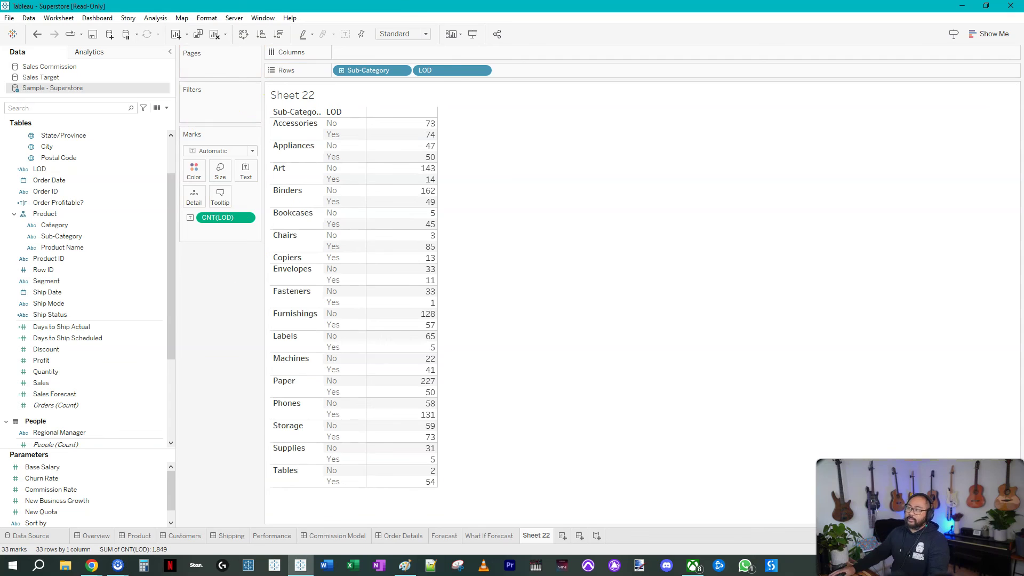
Move LOD and CNT(LOD) to Columns to draw No and Yes count bars per sub-category.
{"action": "left_click_drag", "start_coordinate": [453, 70], "coordinate": [461, 56]}
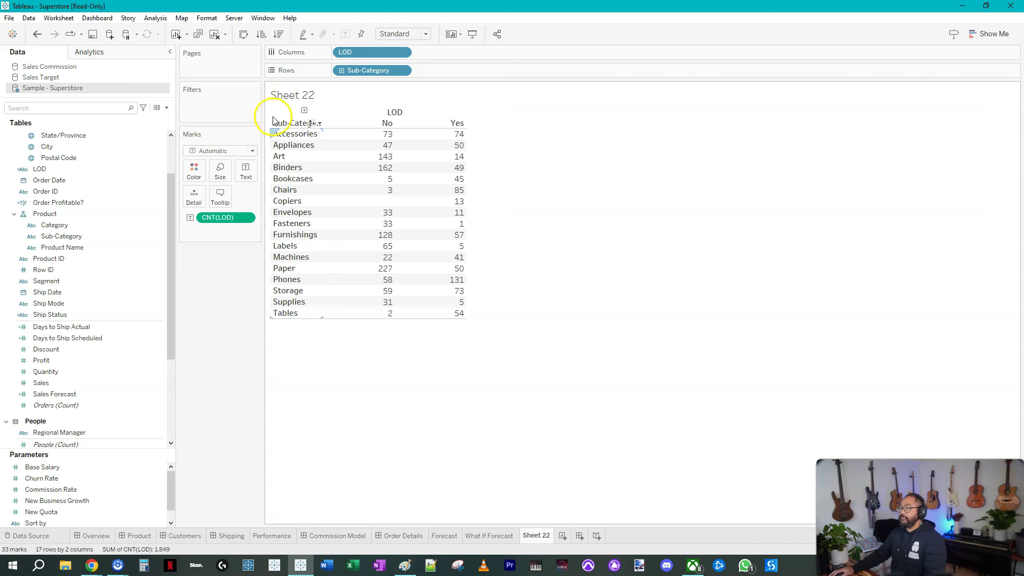
{"action": "left_click", "coordinate": [262, 180]}
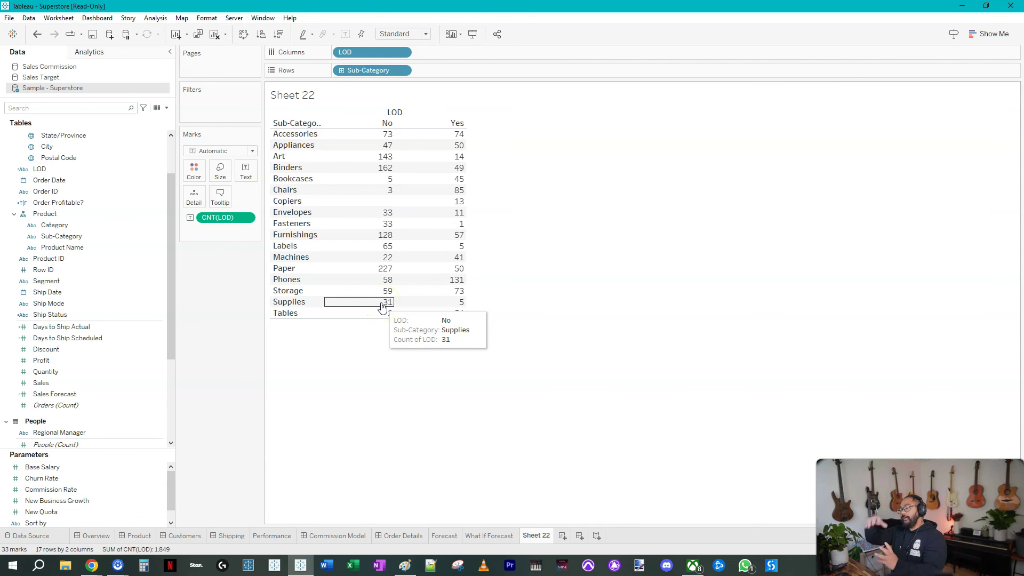
{"action": "mouse_move", "coordinate": [230, 217]}
{"action": "left_mouse_down"}
{"action": "mouse_move", "coordinate": [451, 53]}
{"action": "mouse_move", "coordinate": [194, 179]}
{"action": "left_mouse_up"}
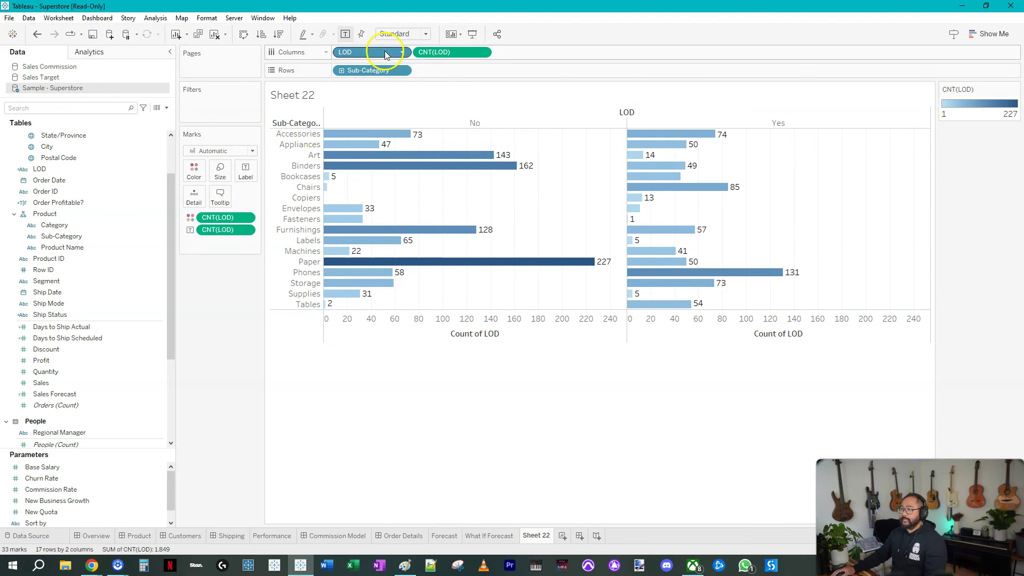
Sort sub-categories descending, add a Row Grand Totals bar column, and fit to Entire View.
{"action": "left_click", "coordinate": [279, 33]}
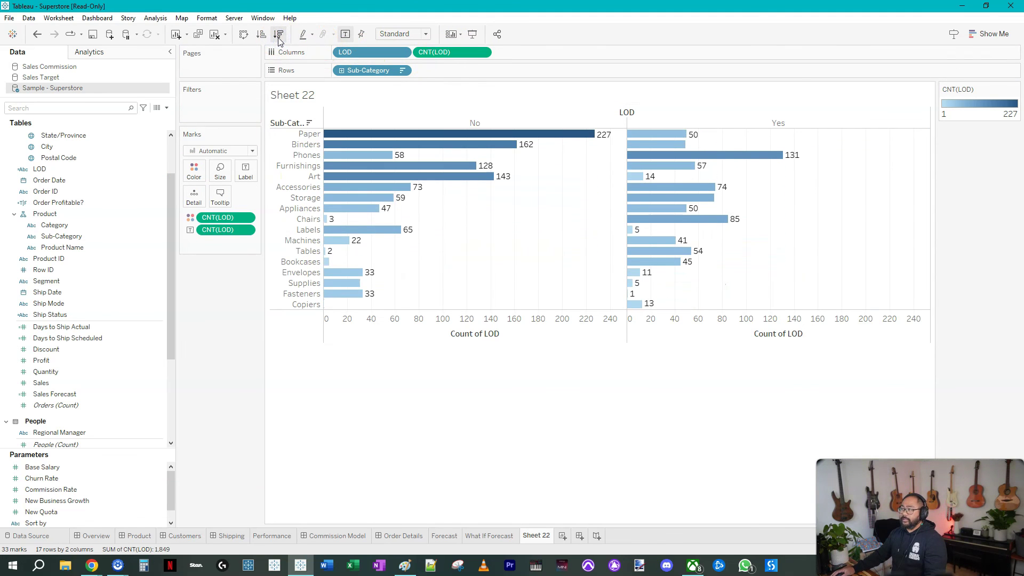
{"action": "left_click", "coordinate": [86, 50]}
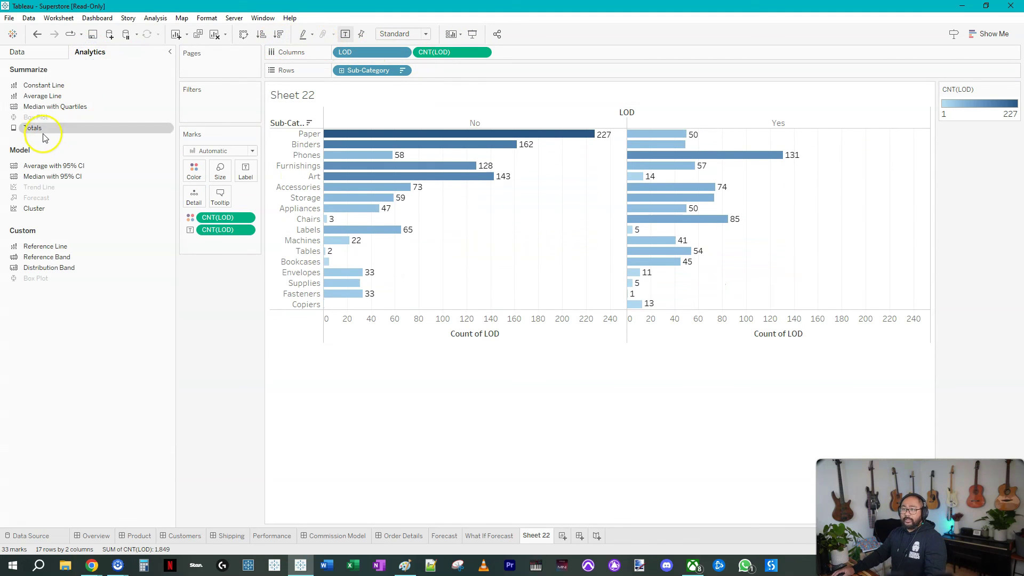
{"action": "left_click_drag", "start_coordinate": [45, 137], "coordinate": [481, 130]}
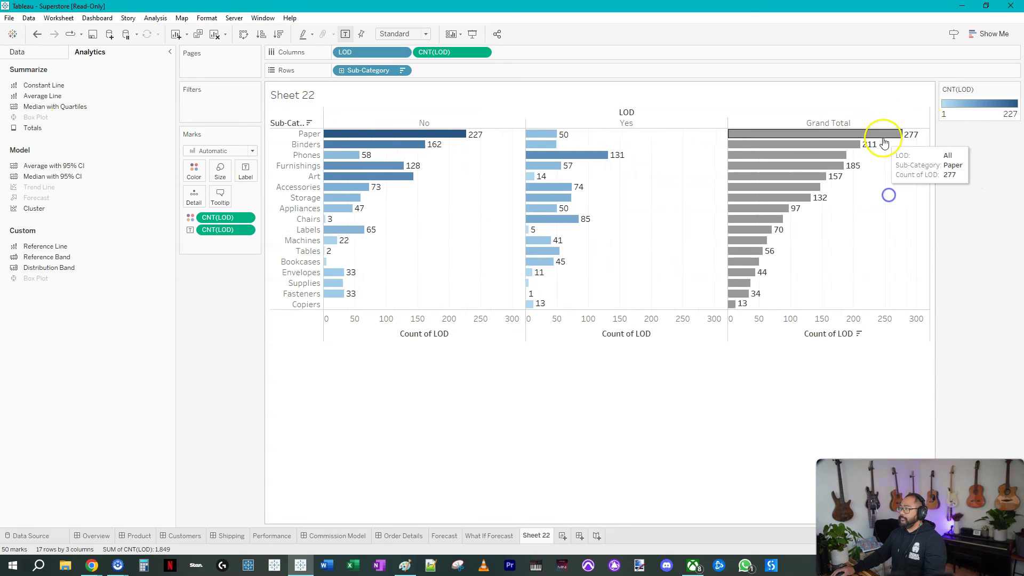
{"action": "left_click", "coordinate": [408, 35]}
{"action": "left_click", "coordinate": [398, 75]}
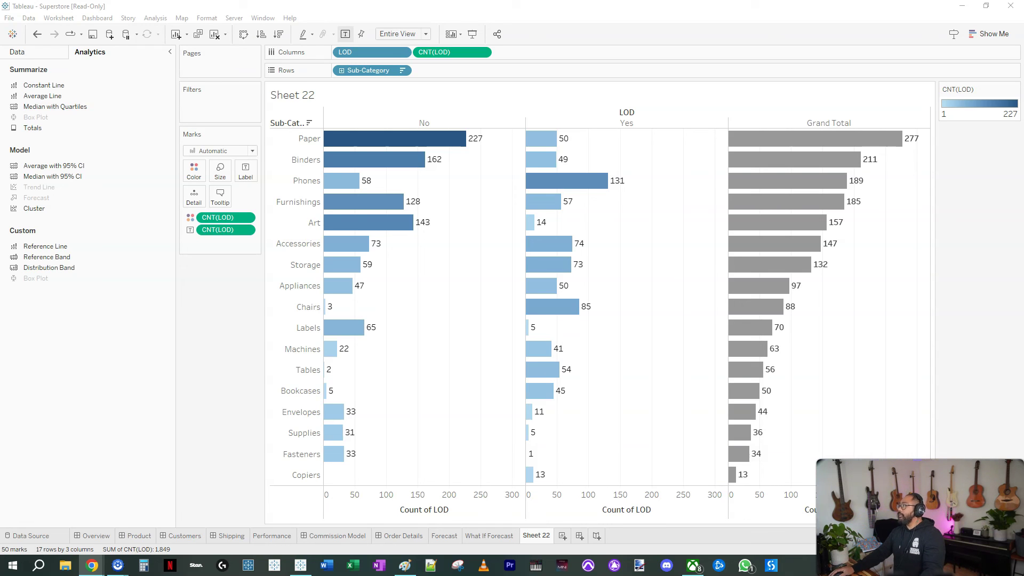
Switch to Chrome showing the Jellyman Education Tableau Desktop/Public - Expert course page.
{"action": "key", "text": "alt+Tab"}
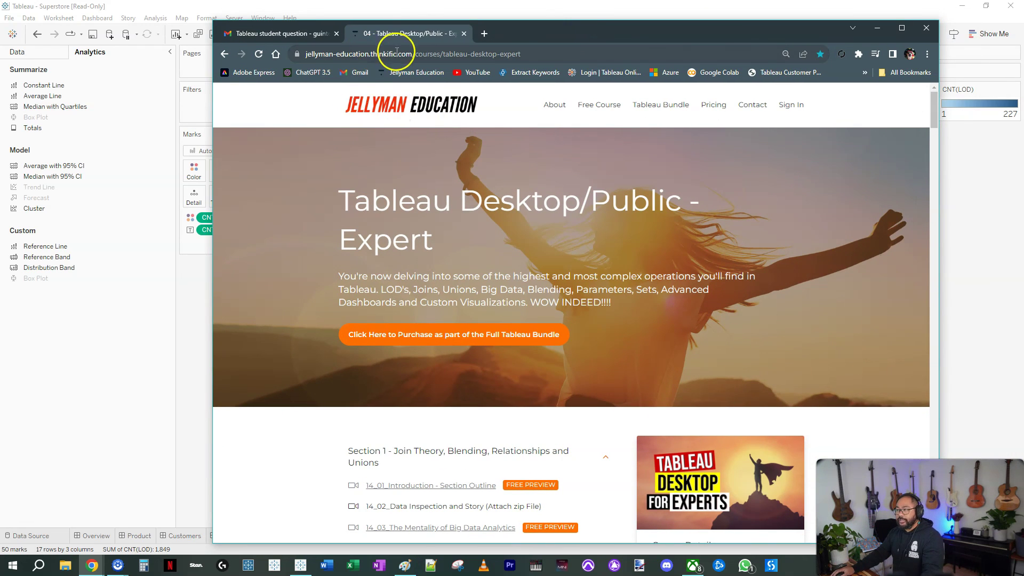